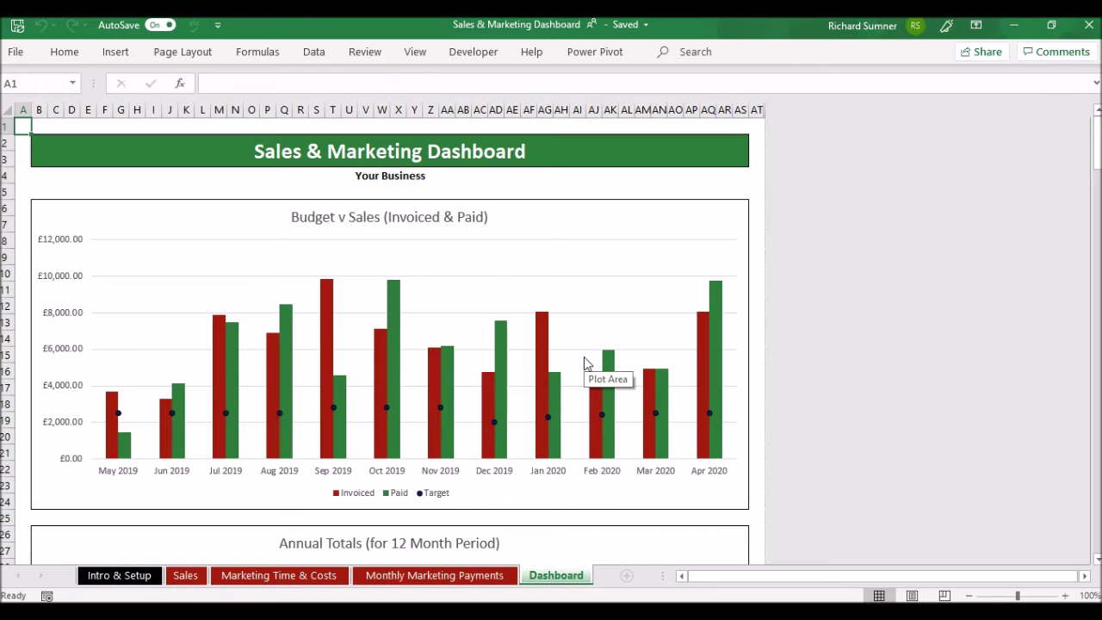
# Step: Review the dashboard's budget, annual totals, and monthly and annual sales charts per sale type and source
pyautogui.scroll(-5, 772, 247)
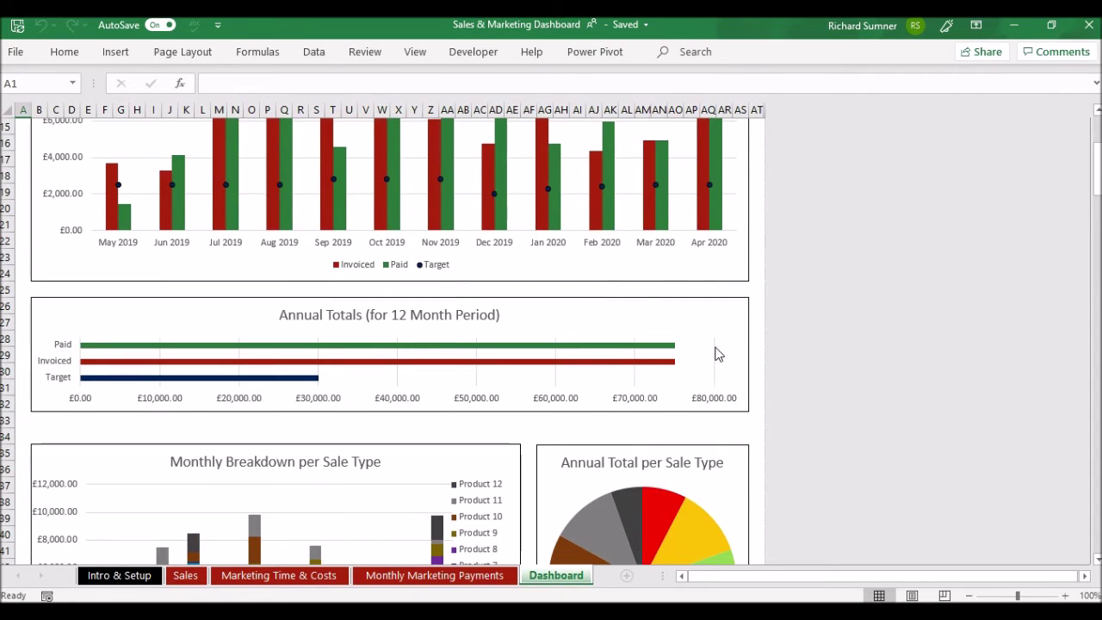
pyautogui.scroll(-2, 759, 342)
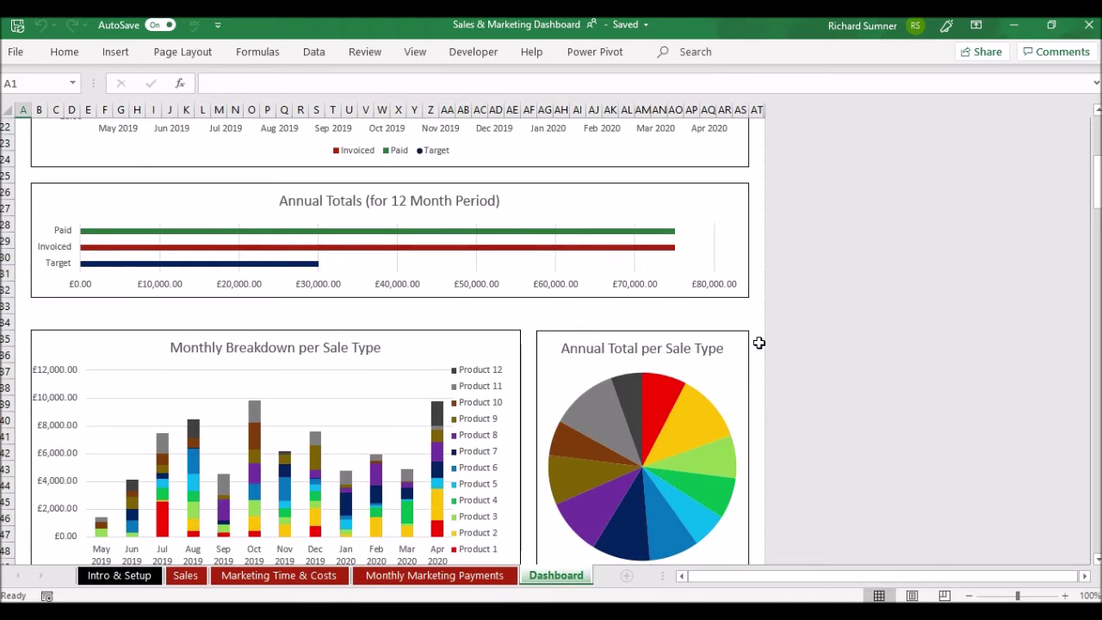
pyautogui.scroll(-2, 758, 342)
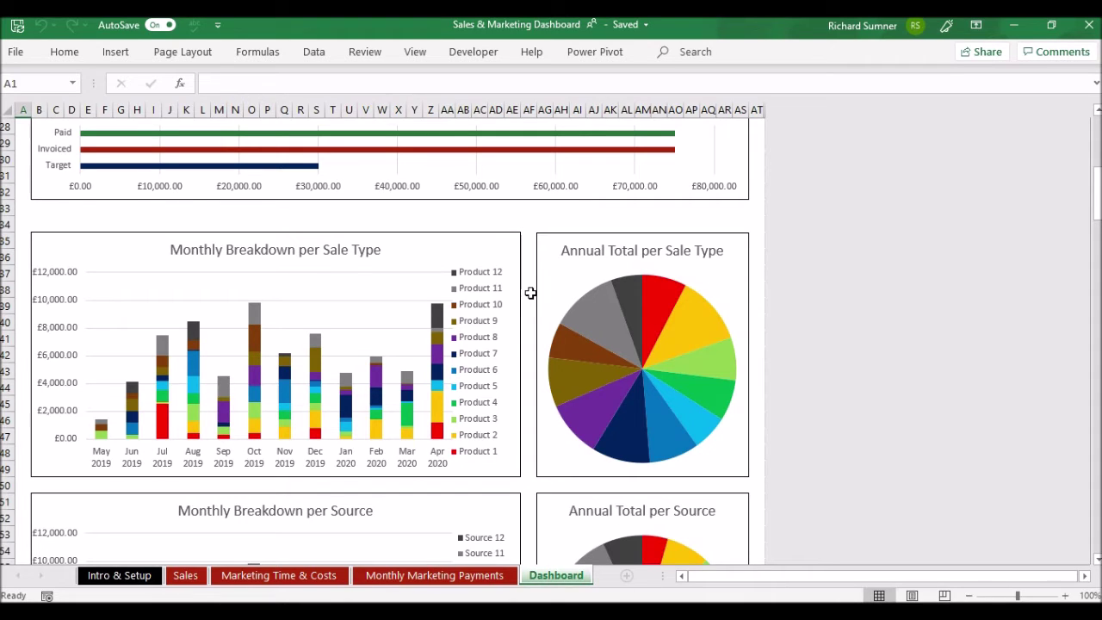
pyautogui.scroll(-1, 530, 293)
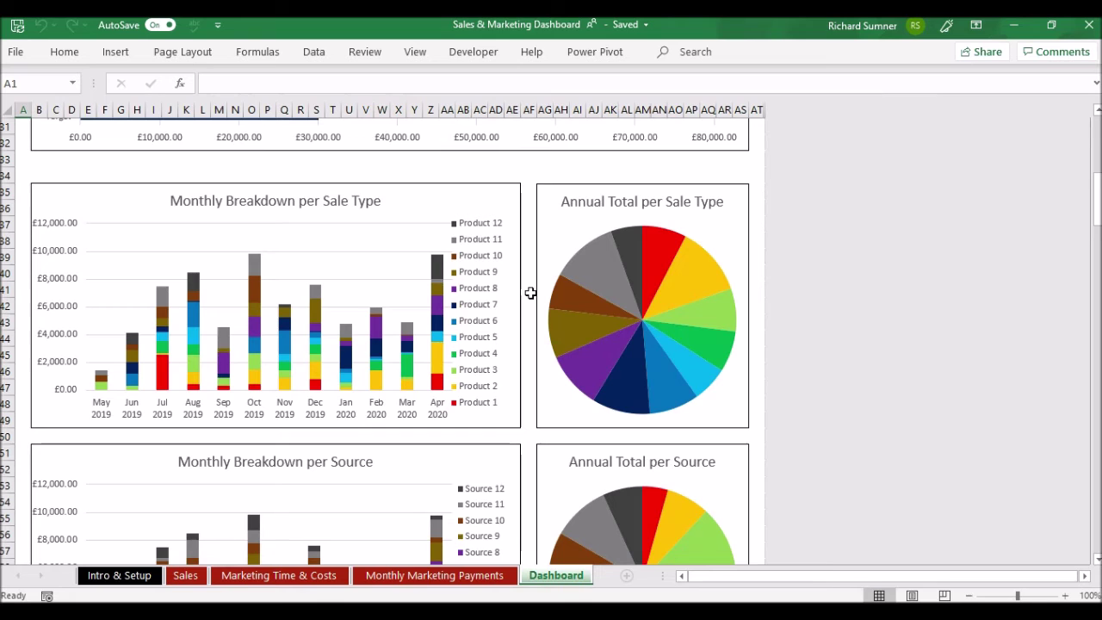
pyautogui.scroll(-4, 530, 294)
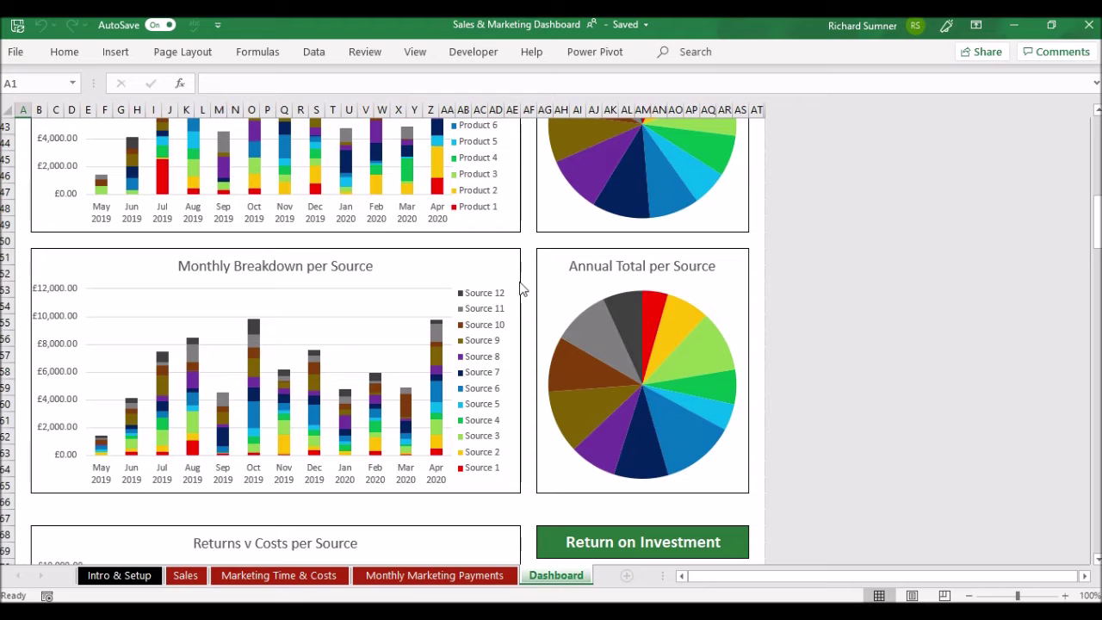
pyautogui.scroll(-1, 527, 315)
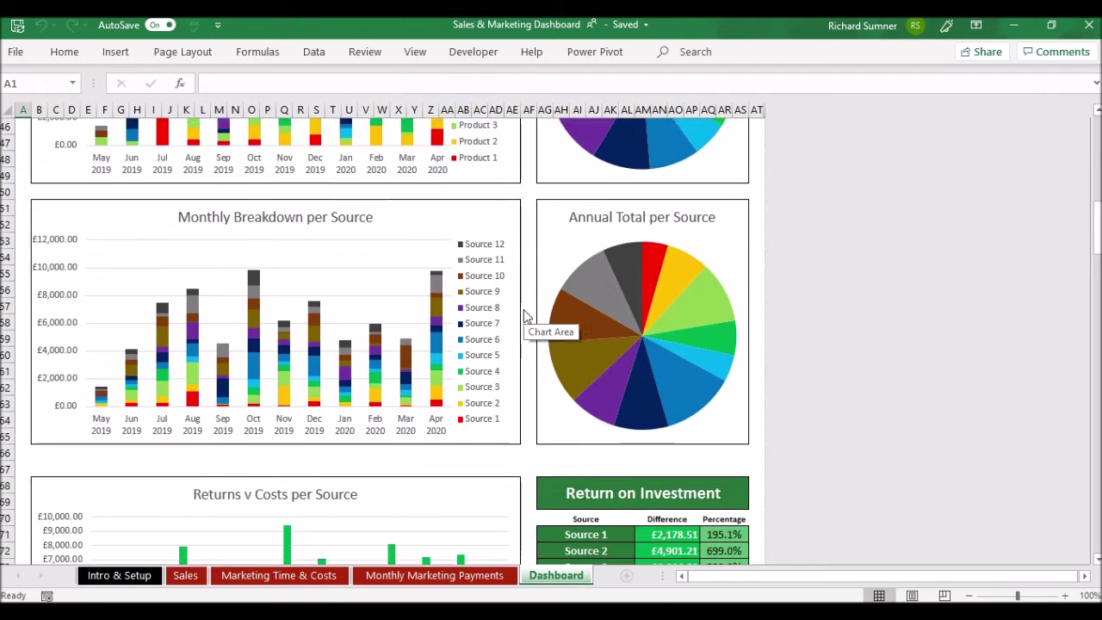
pyautogui.scroll(-1, 527, 315)
pyautogui.click(17, 334)
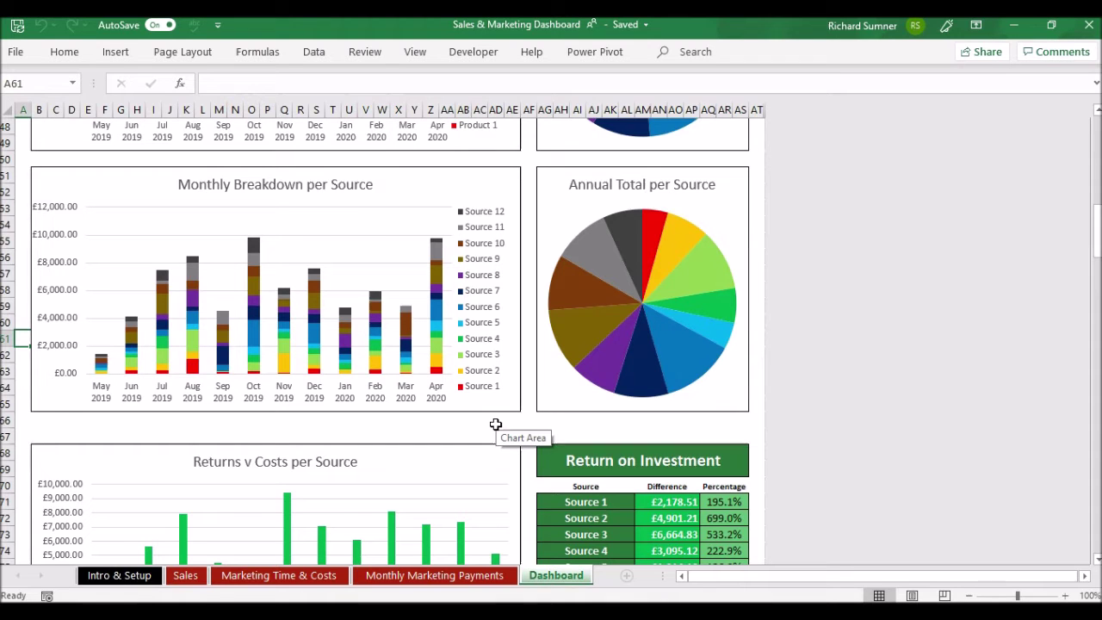
# Step: Examine the Returns v Costs per Source chart, the Return on Investment table, and the cost, time, distance and money breakdowns
pyautogui.scroll(-1, 496, 424)
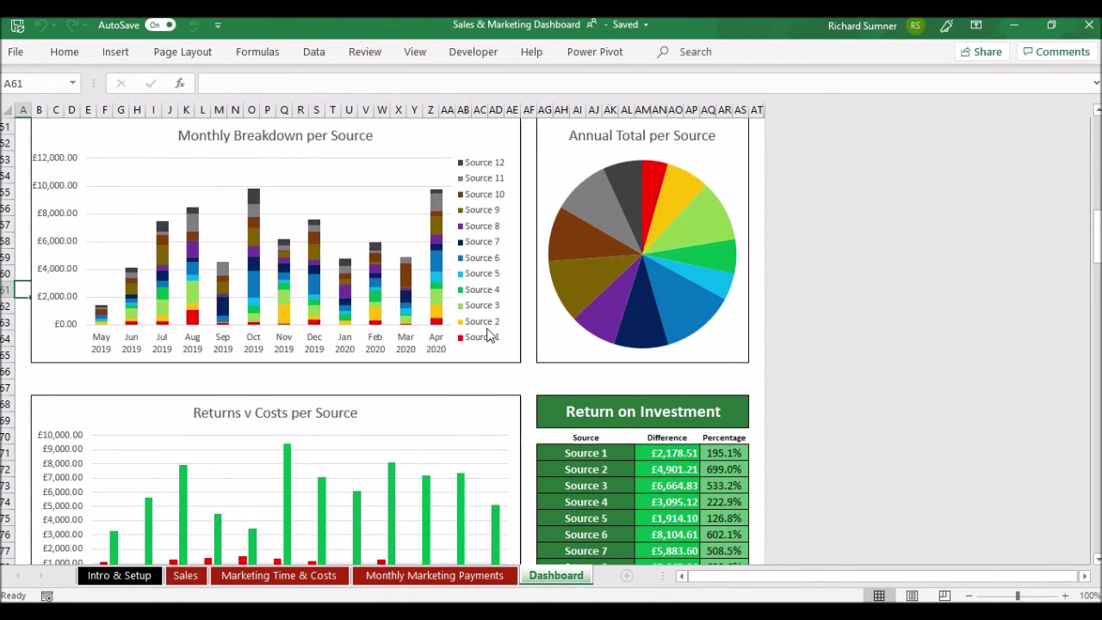
pyautogui.scroll(-3, 490, 344)
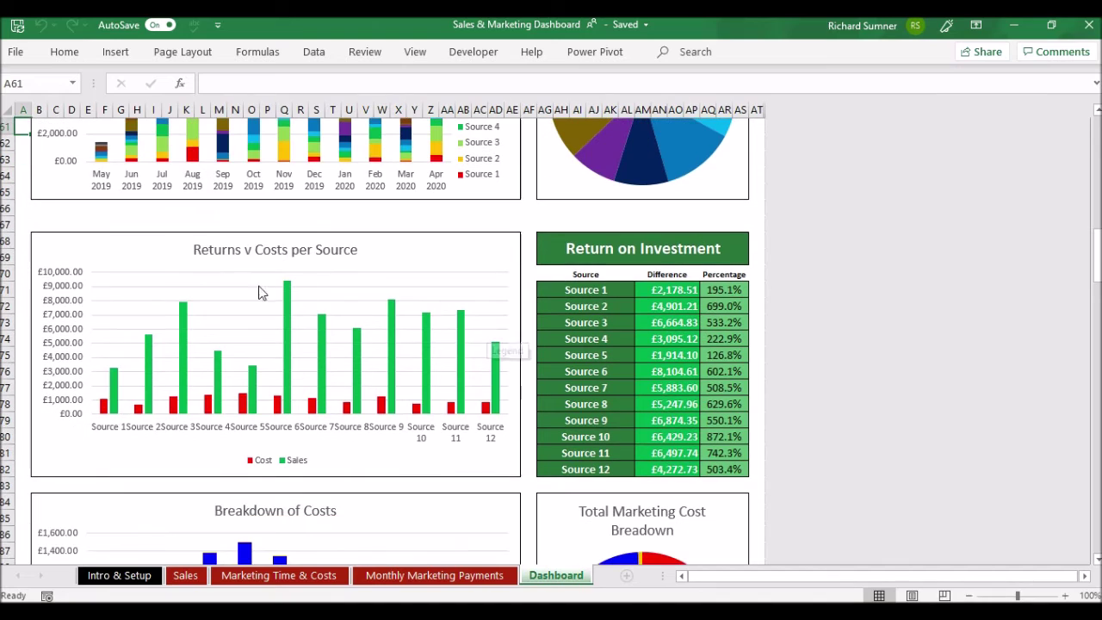
pyautogui.moveTo(398, 326)
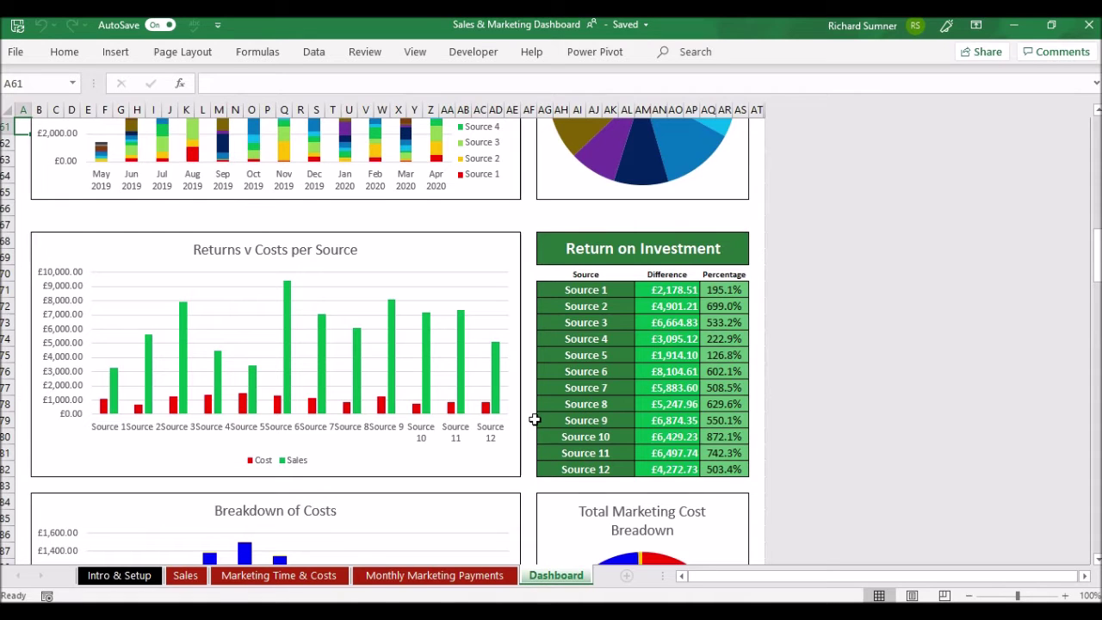
pyautogui.scroll(-4, 534, 419)
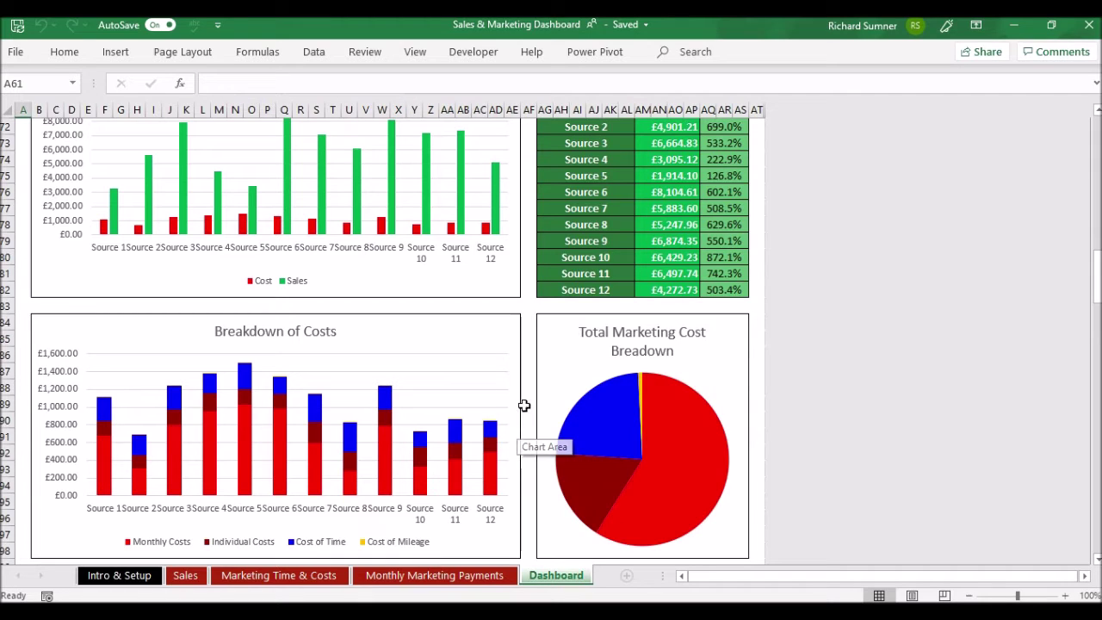
pyautogui.scroll(-6, 525, 389)
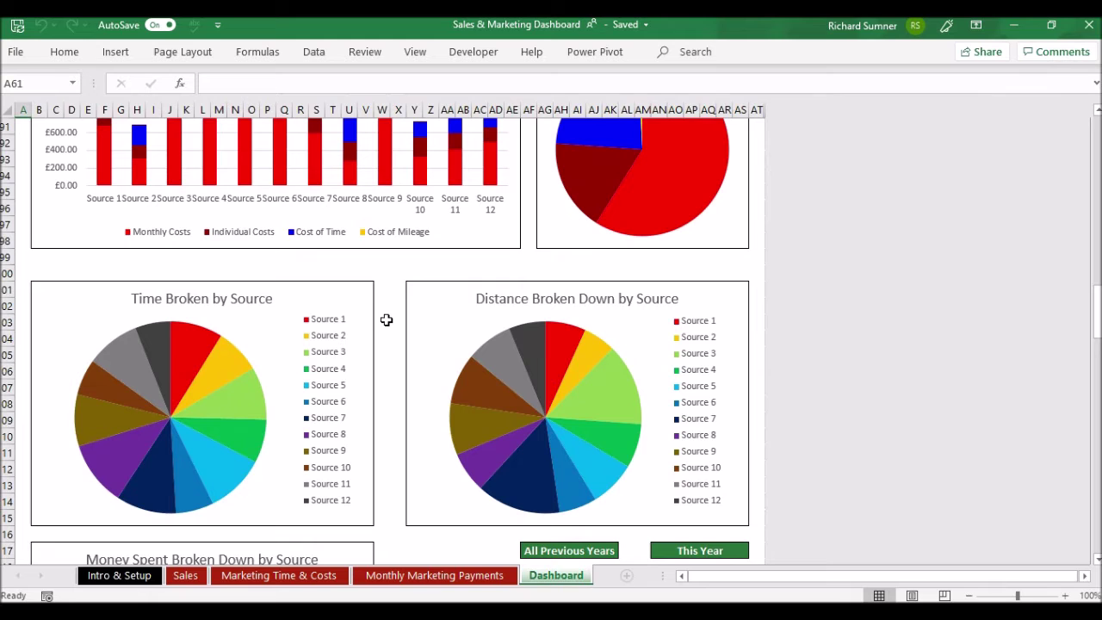
pyautogui.scroll(-2, 386, 319)
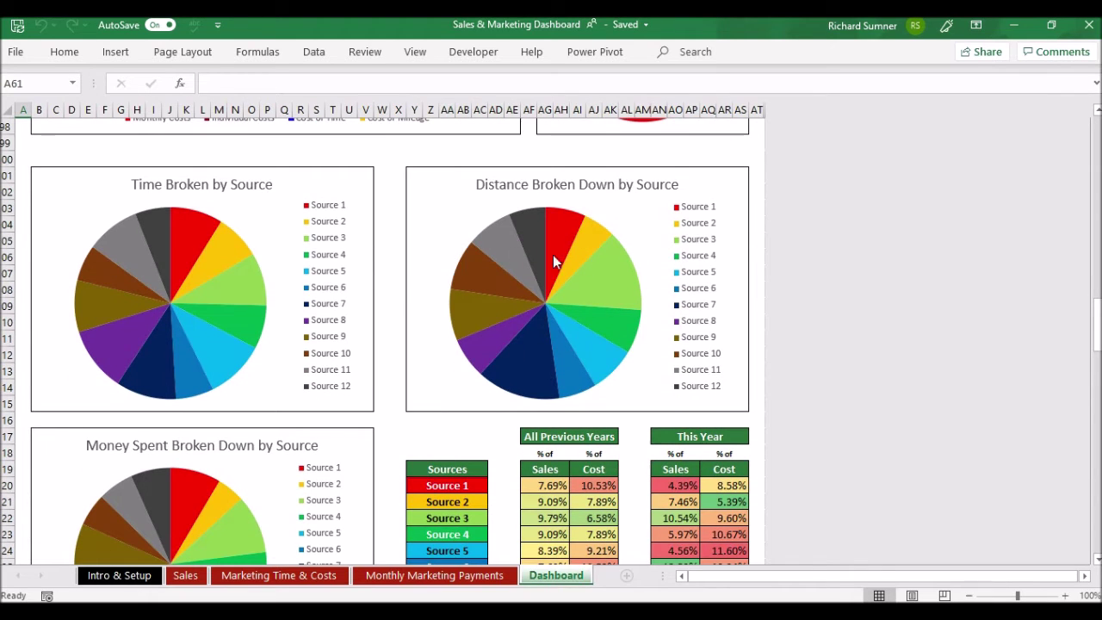
pyautogui.scroll(-3, 386, 300)
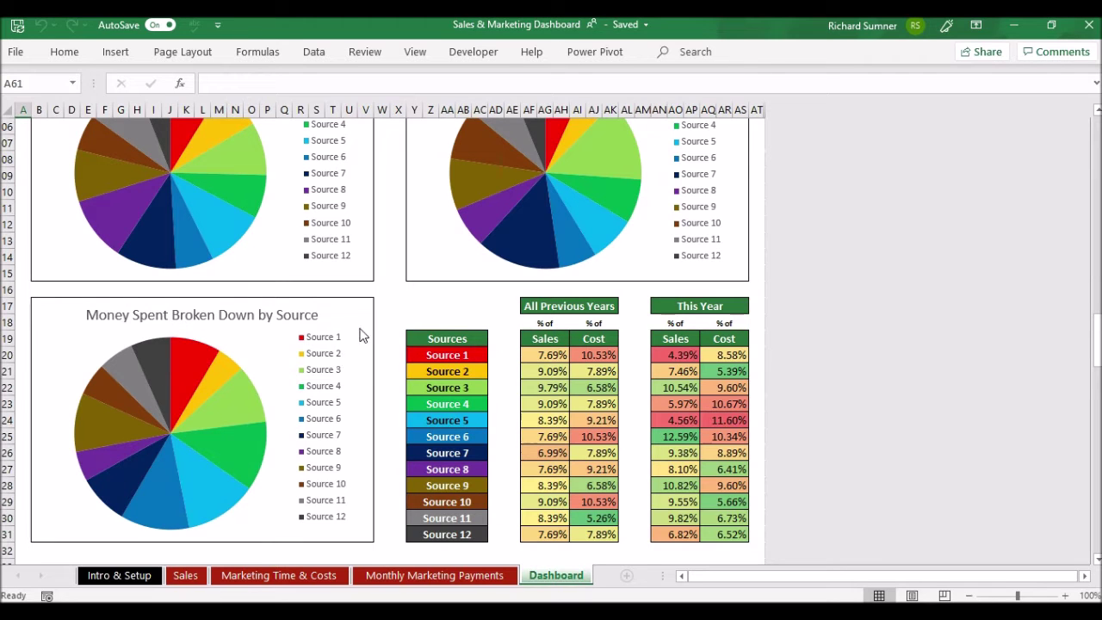
pyautogui.scroll(-2, 387, 308)
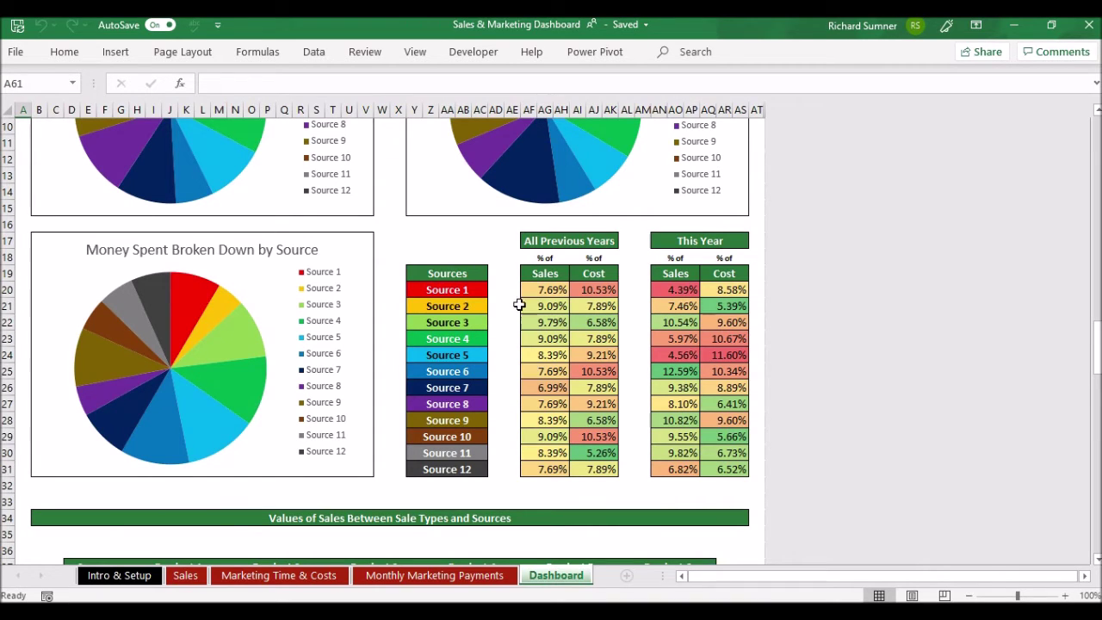
# Step: Examine the Values of Sales Between Sale Types and Sources tables for Products 1 to 12
pyautogui.scroll(-2, 508, 293)
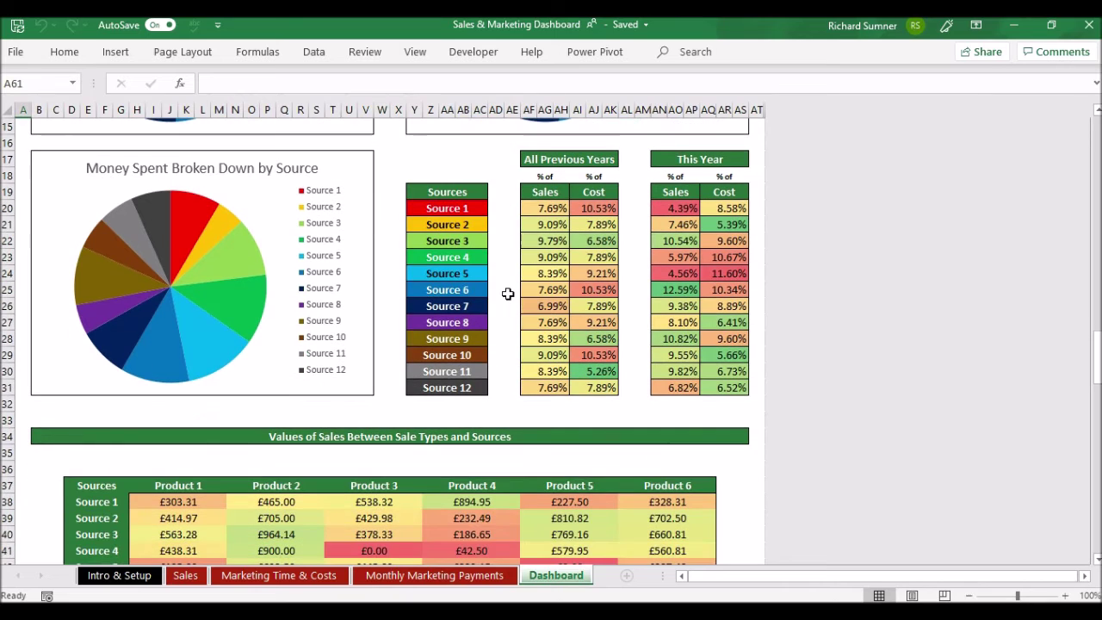
pyautogui.scroll(-5, 497, 315)
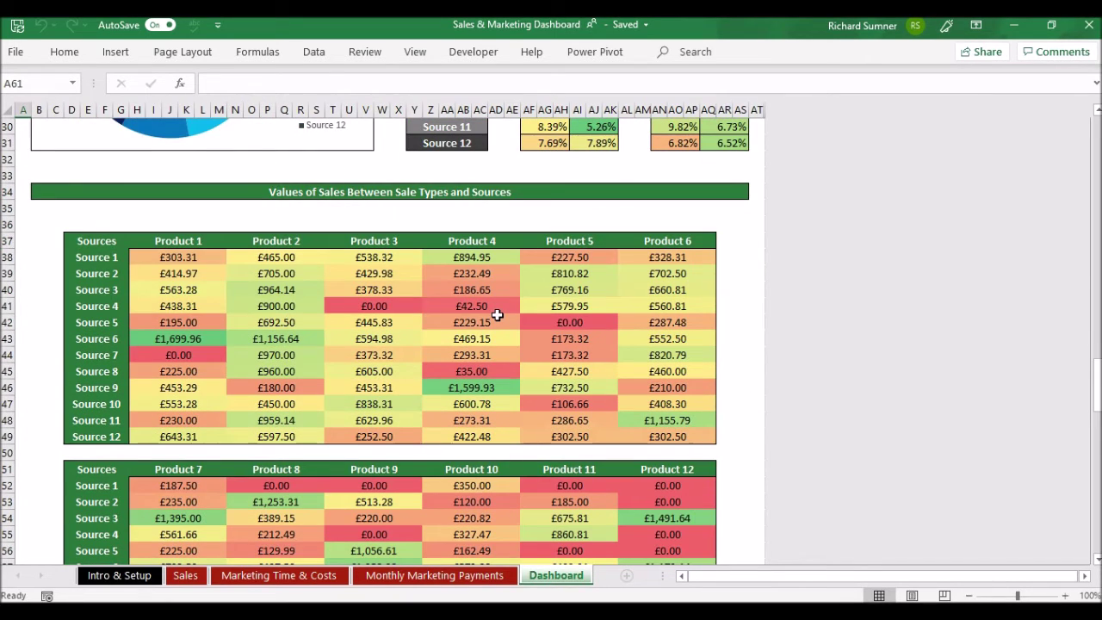
pyautogui.scroll(-1, 498, 315)
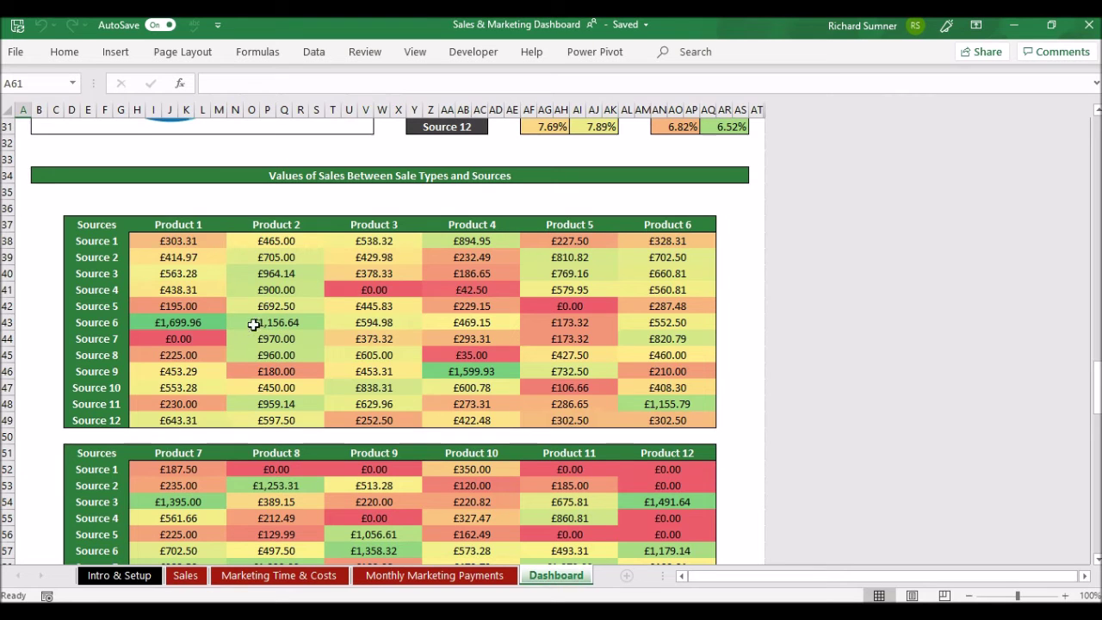
pyautogui.scroll(-4, 329, 325)
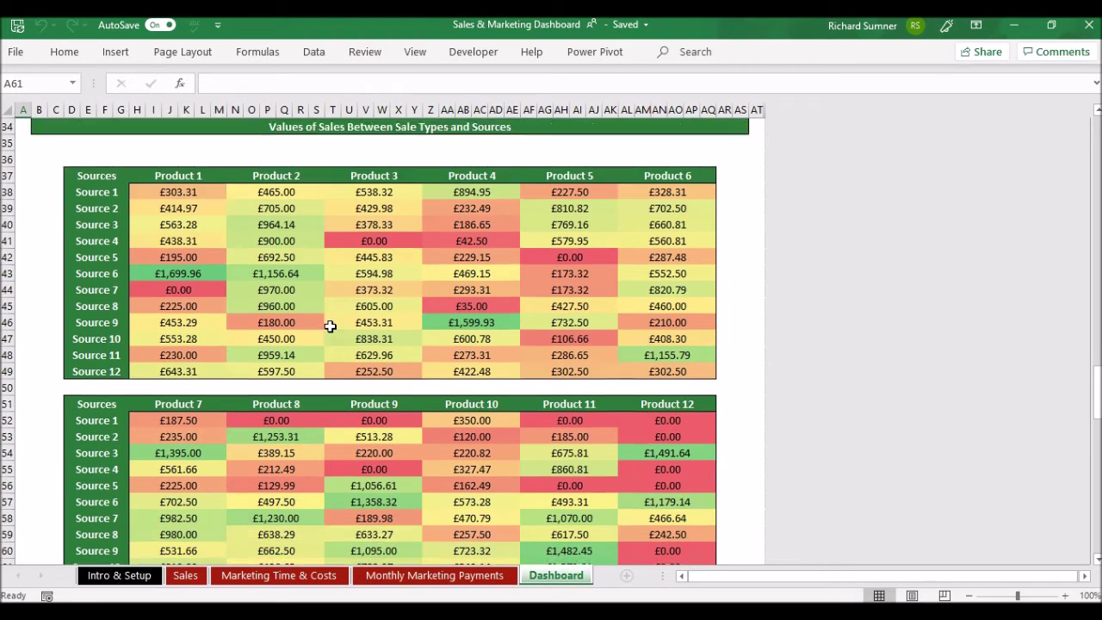
pyautogui.scroll(-2, 330, 325)
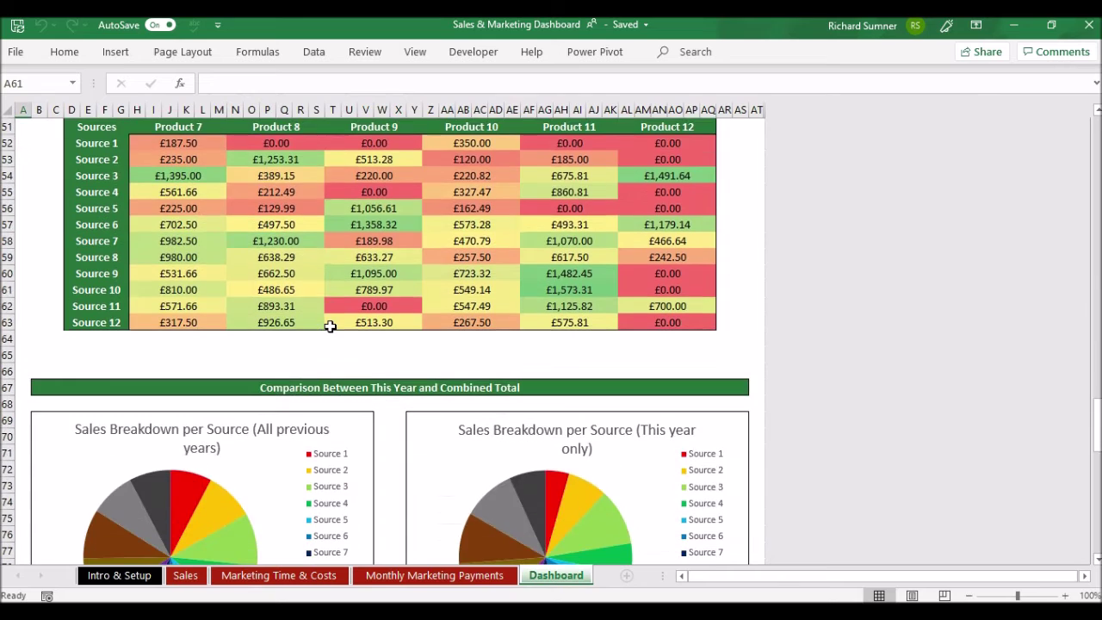
# Step: Compare previous years with this year using the sales breakdown pies, ROI tables and sales versus cost charts
pyautogui.scroll(-4, 330, 325)
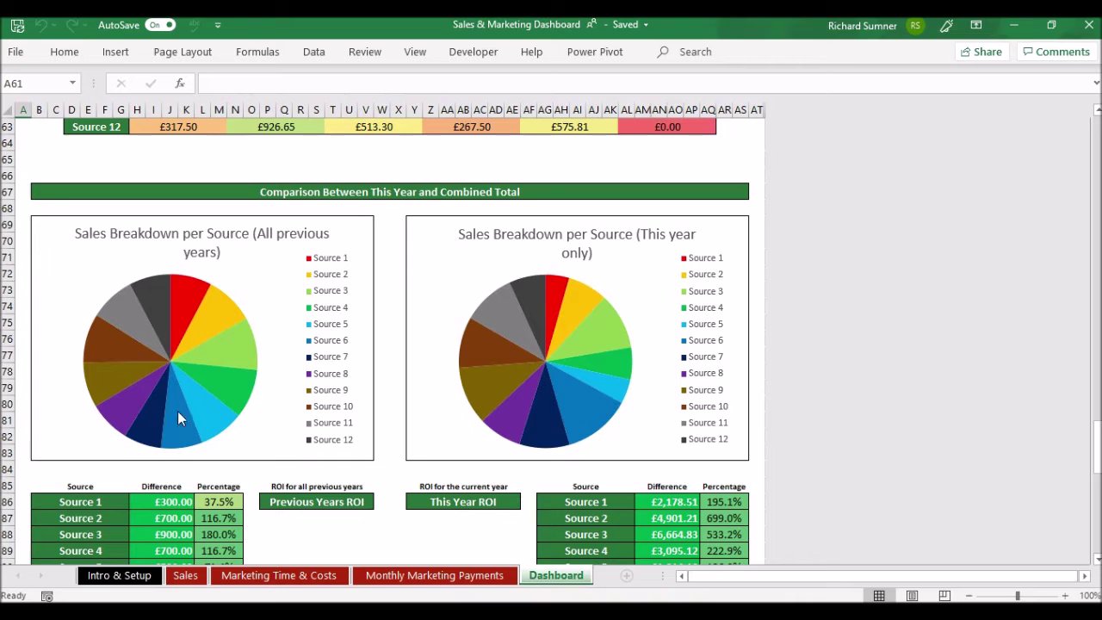
pyautogui.moveTo(205, 422)
pyautogui.scroll(-3, 394, 355)
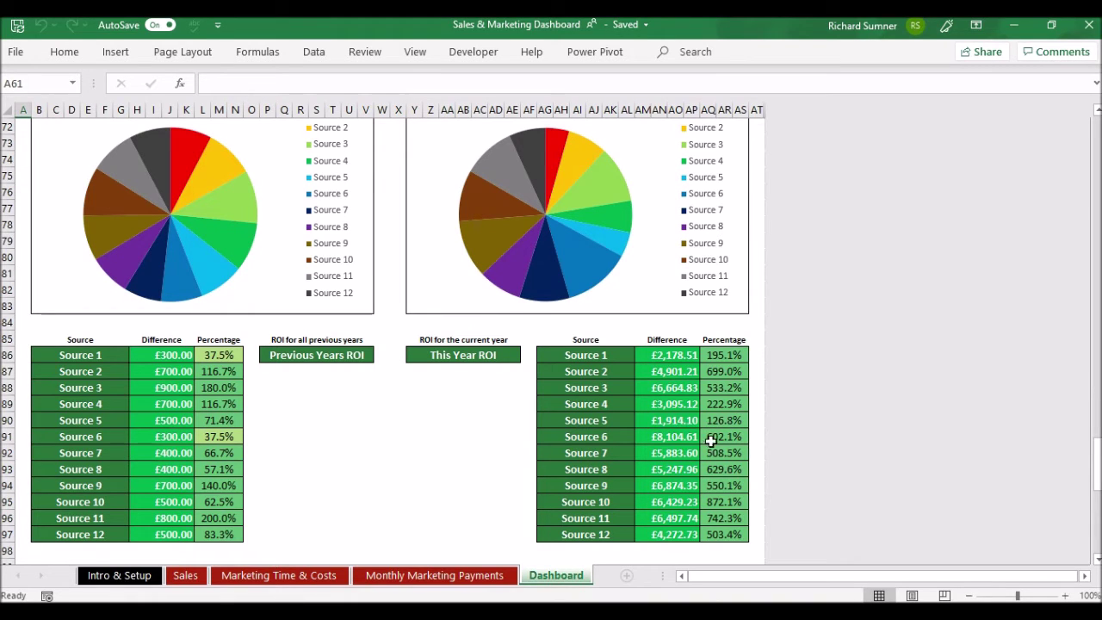
pyautogui.scroll(-3, 449, 463)
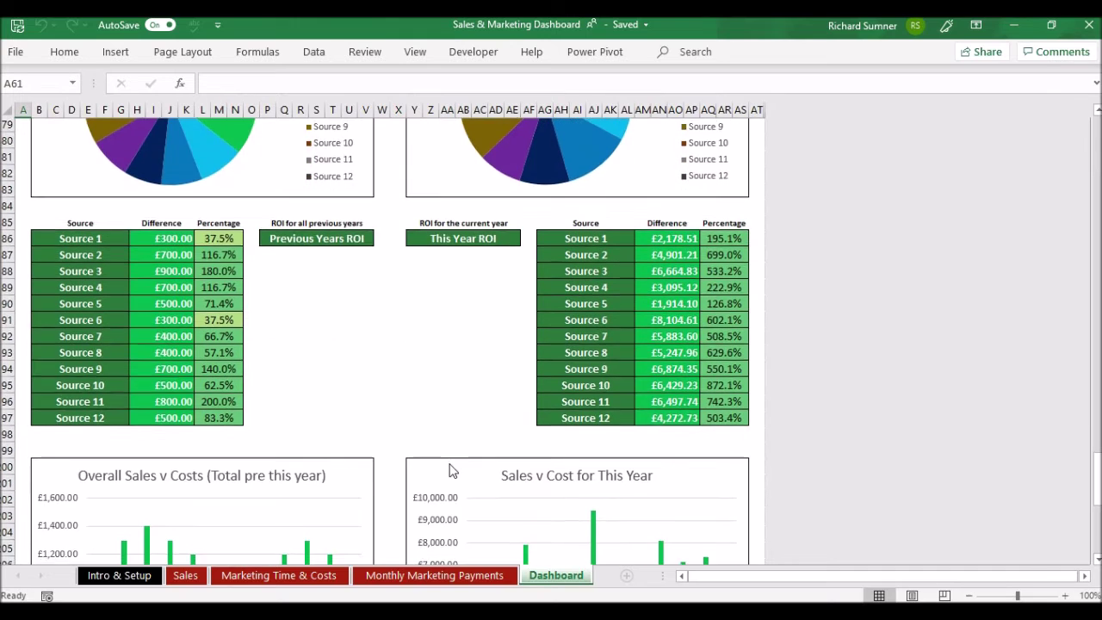
pyautogui.scroll(-4, 450, 469)
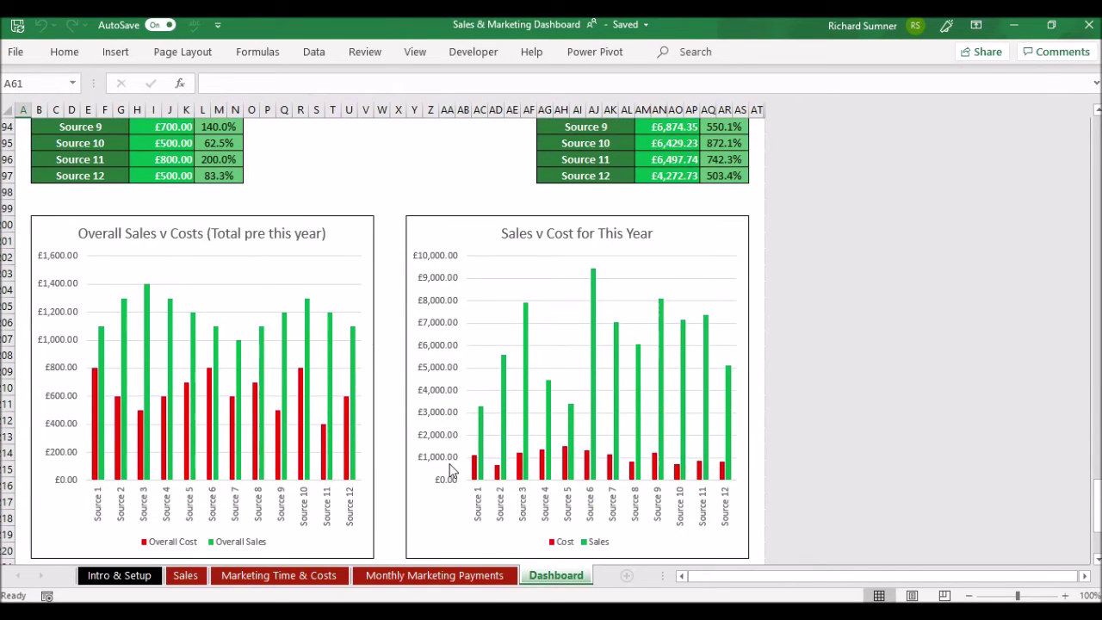
pyautogui.scroll(7, 450, 469)
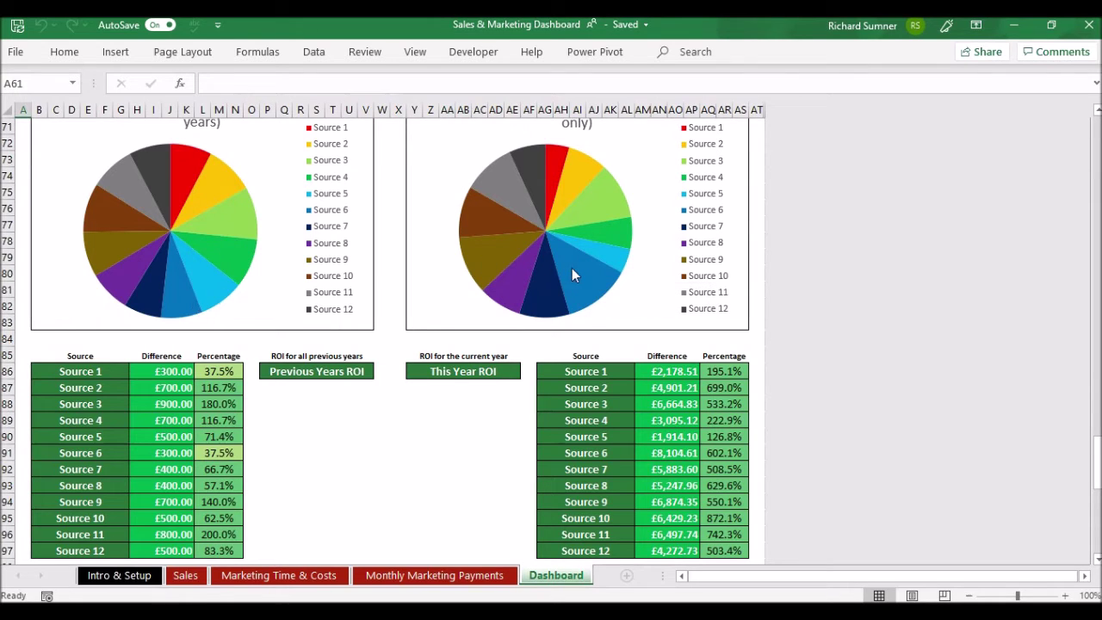
pyautogui.scroll(-1, 572, 405)
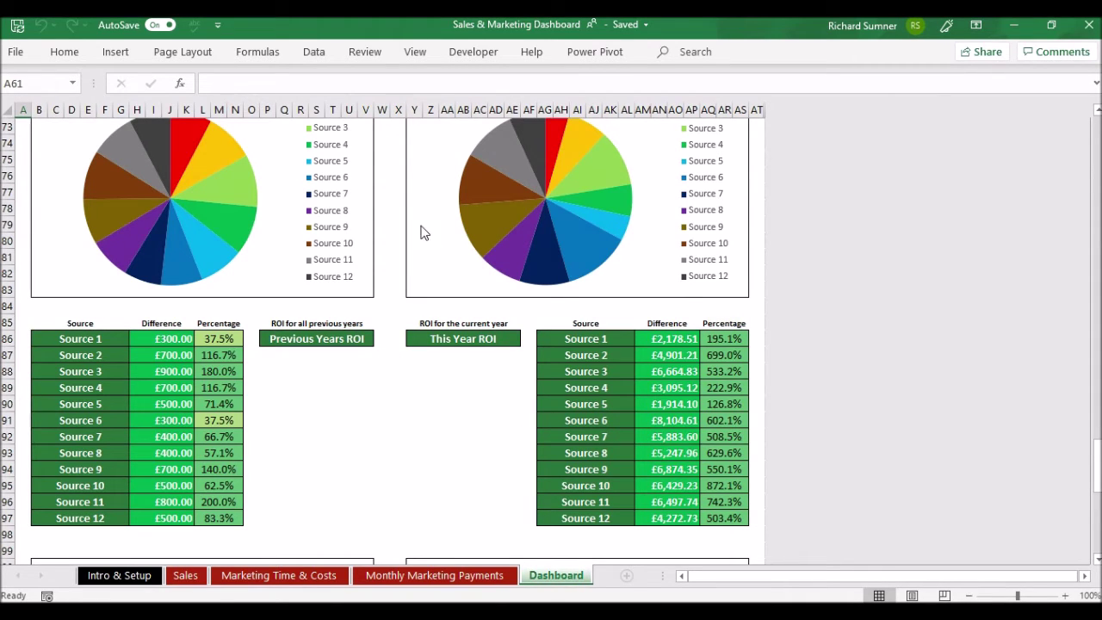
pyautogui.scroll(2, 376, 276)
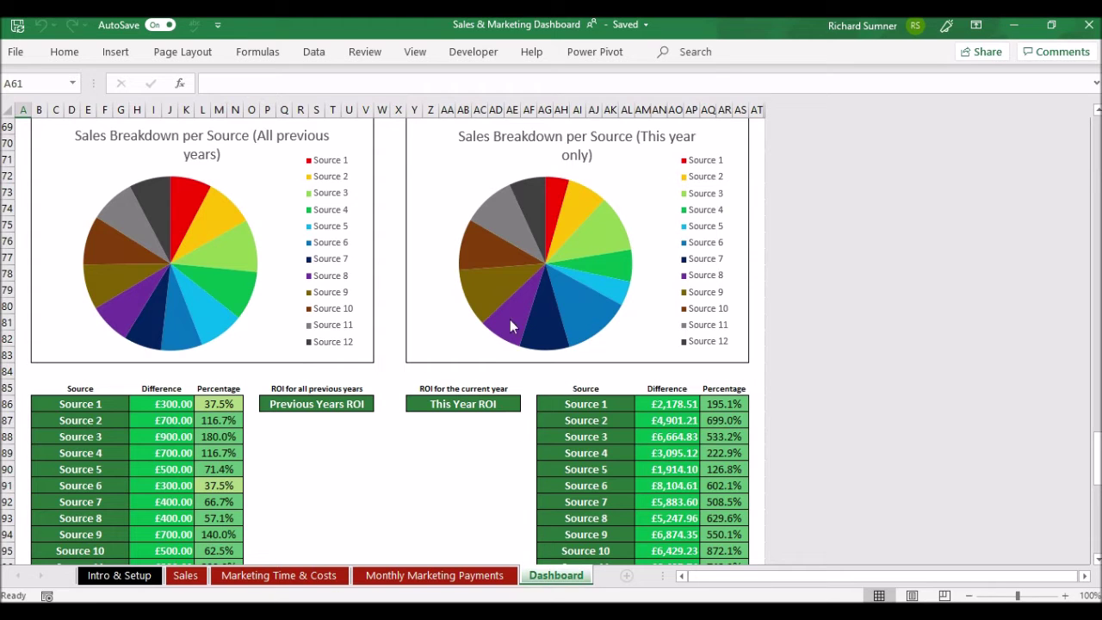
pyautogui.scroll(-2, 430, 369)
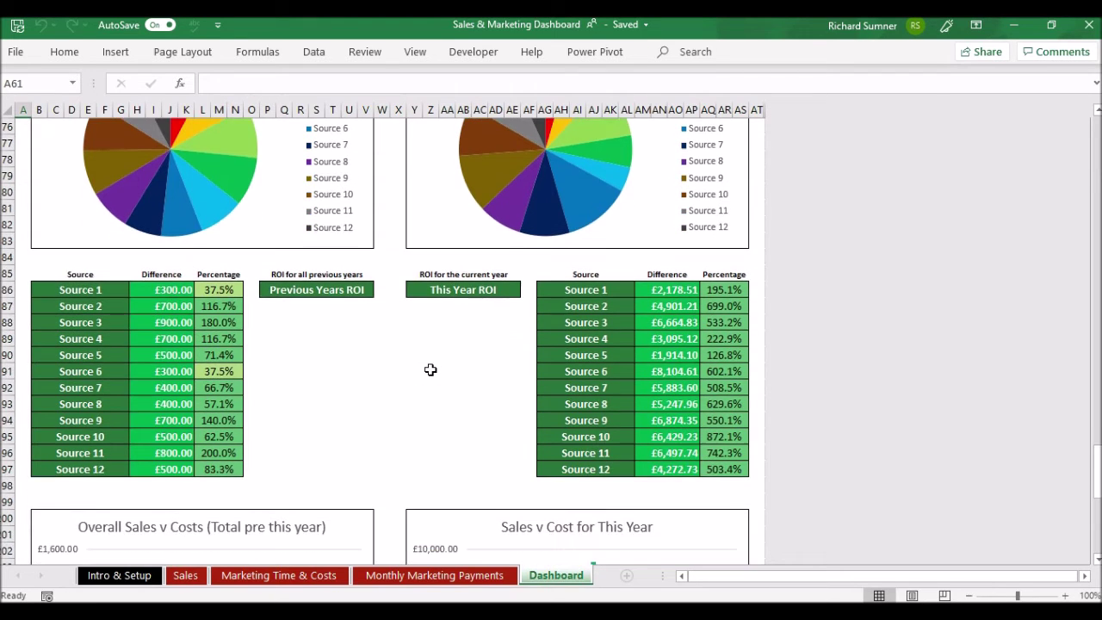
pyautogui.scroll(-5, 430, 369)
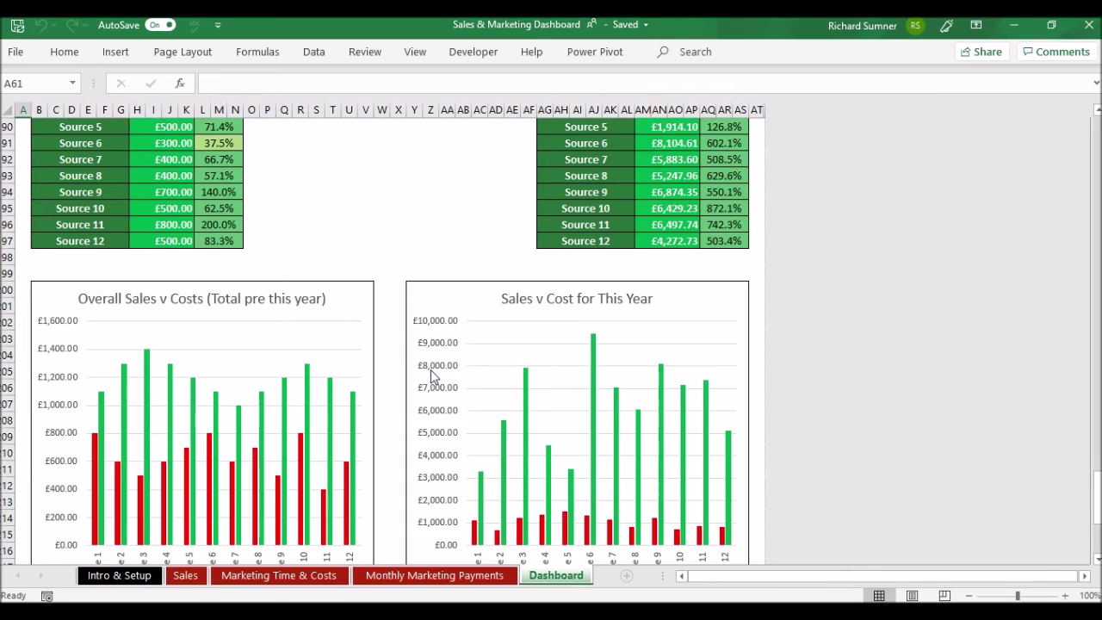
pyautogui.scroll(-2, 431, 376)
pyautogui.scroll(-1, 433, 376)
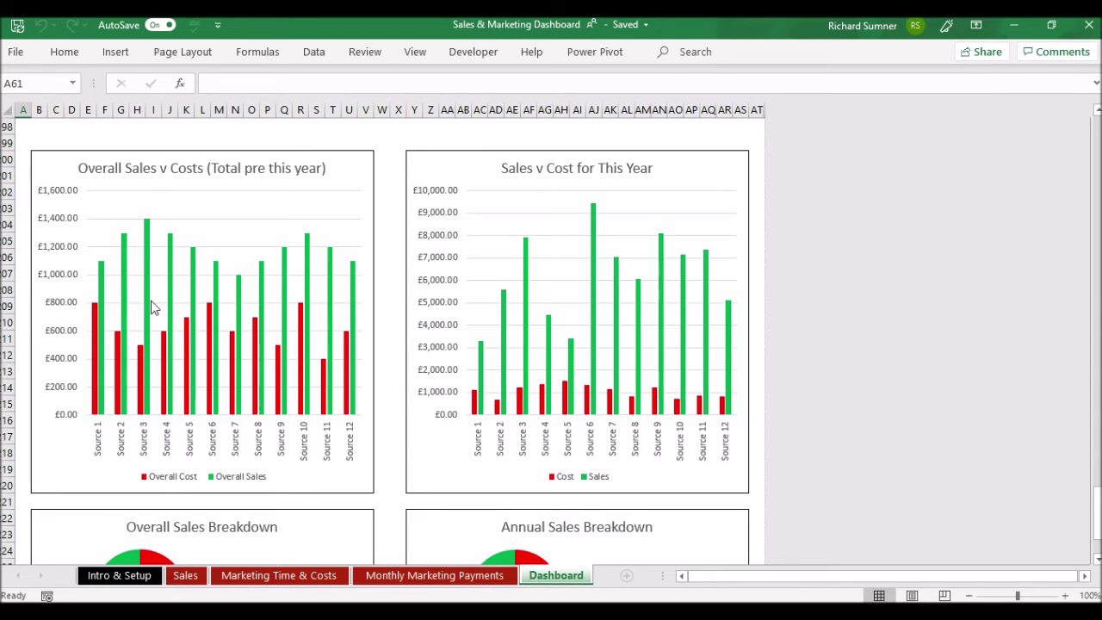
# Step: Inspect the Overall and Annual Sales Breakdown pies, including their slice values, and return towards the start of the dashboard
pyautogui.scroll(-4, 386, 373)
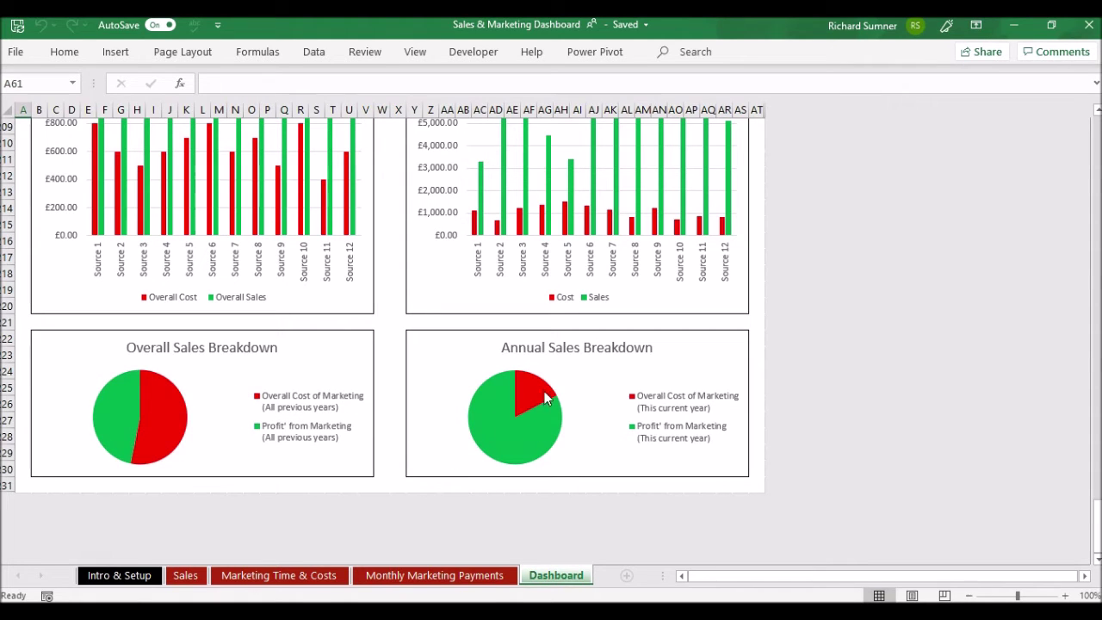
pyautogui.moveTo(482, 406)
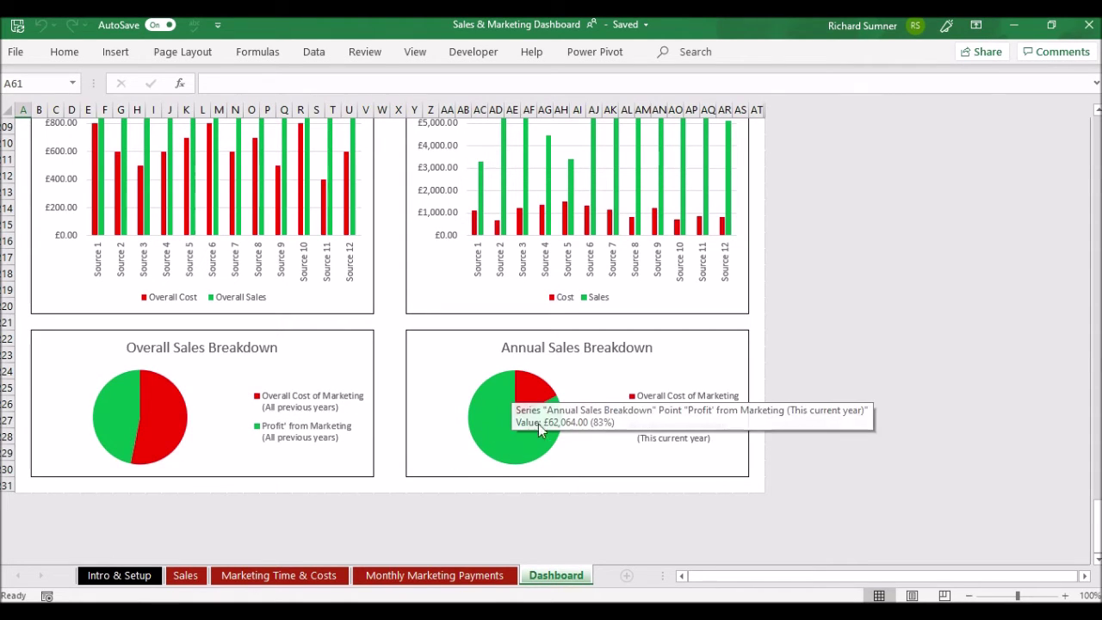
pyautogui.moveTo(541, 398)
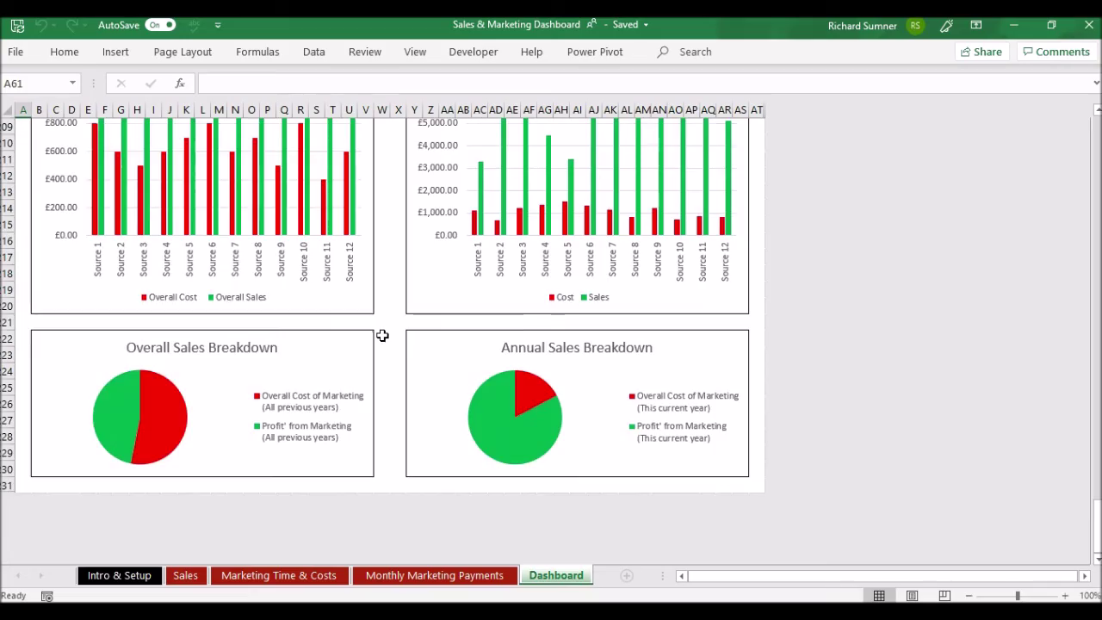
pyautogui.scroll(2, 383, 336)
pyautogui.scroll(-20, 383, 336)
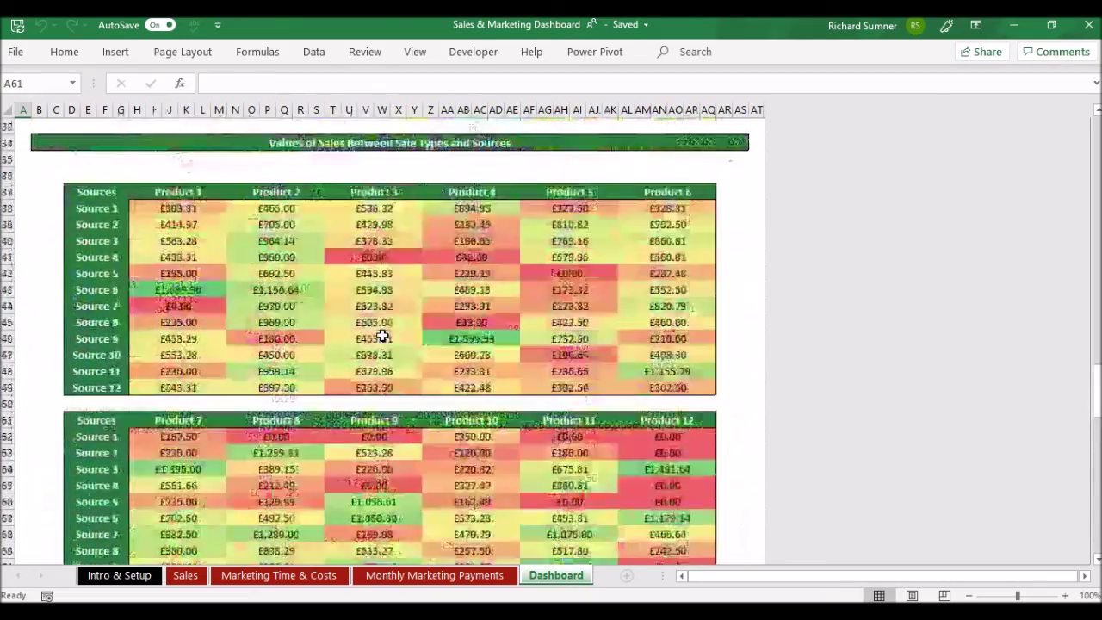
pyautogui.scroll(20, 382, 335)
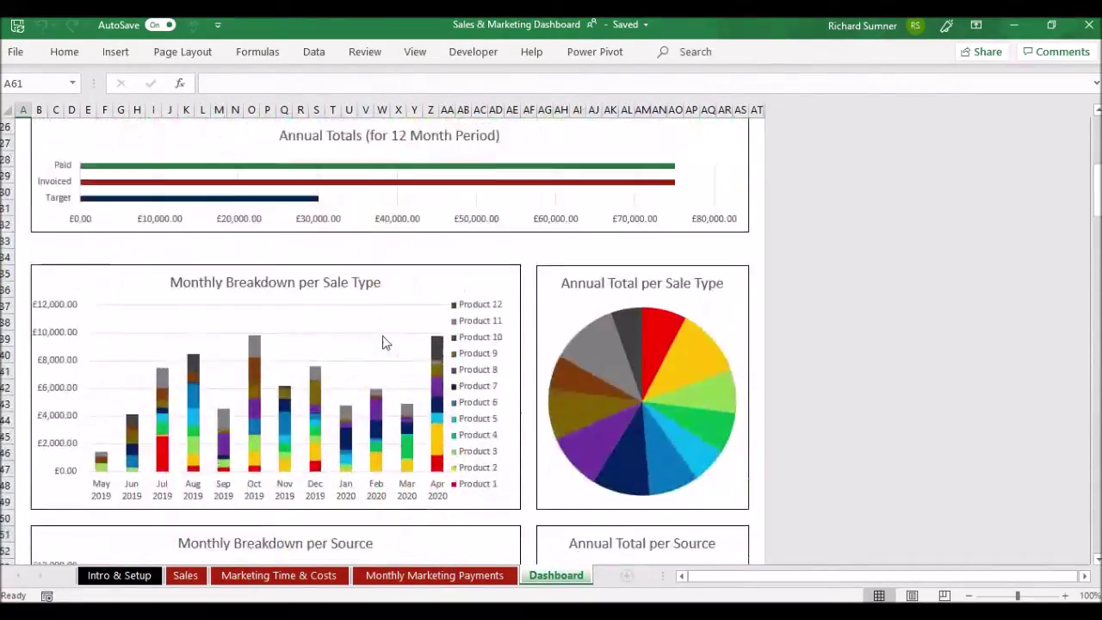
# Step: Return to the first cell of the dashboard and open the Intro & Setup sheet
pyautogui.scroll(8, 383, 342)
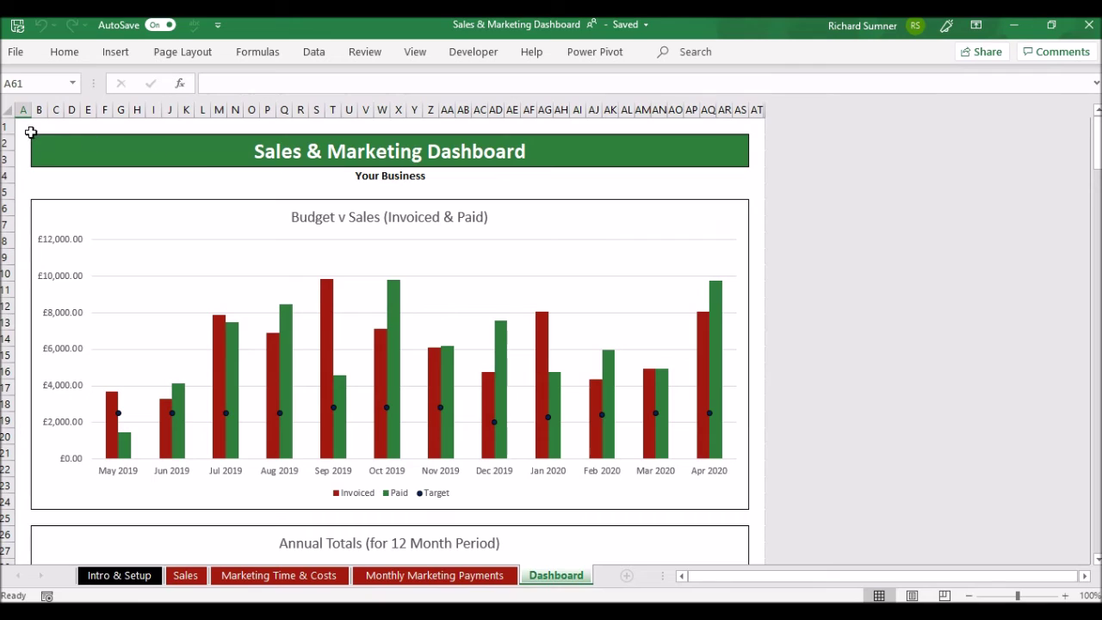
pyautogui.click(24, 128)
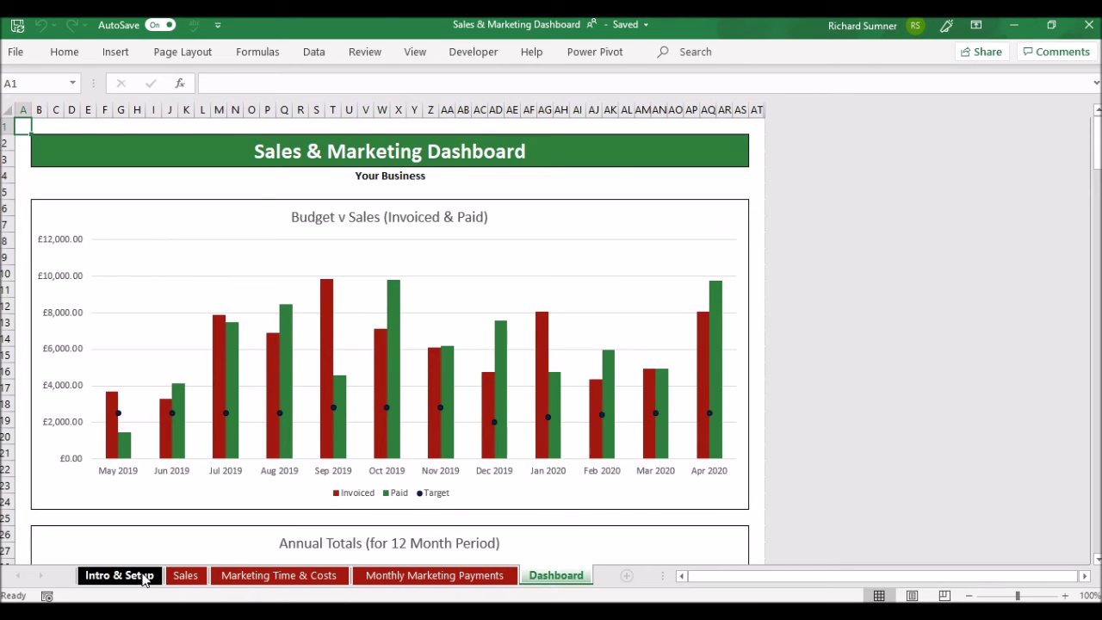
pyautogui.click(120, 575)
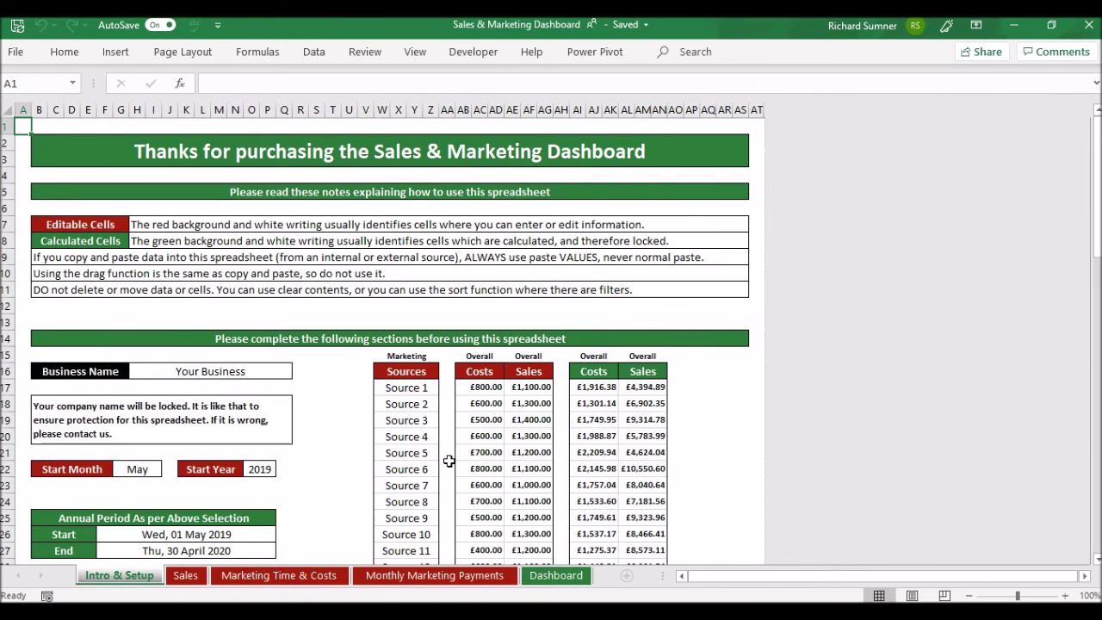
# Step: Examine the usage notes, start month and year, marketing sources, hourly rate and car mileage rates on the setup sheet
pyautogui.scroll(-1, 503, 384)
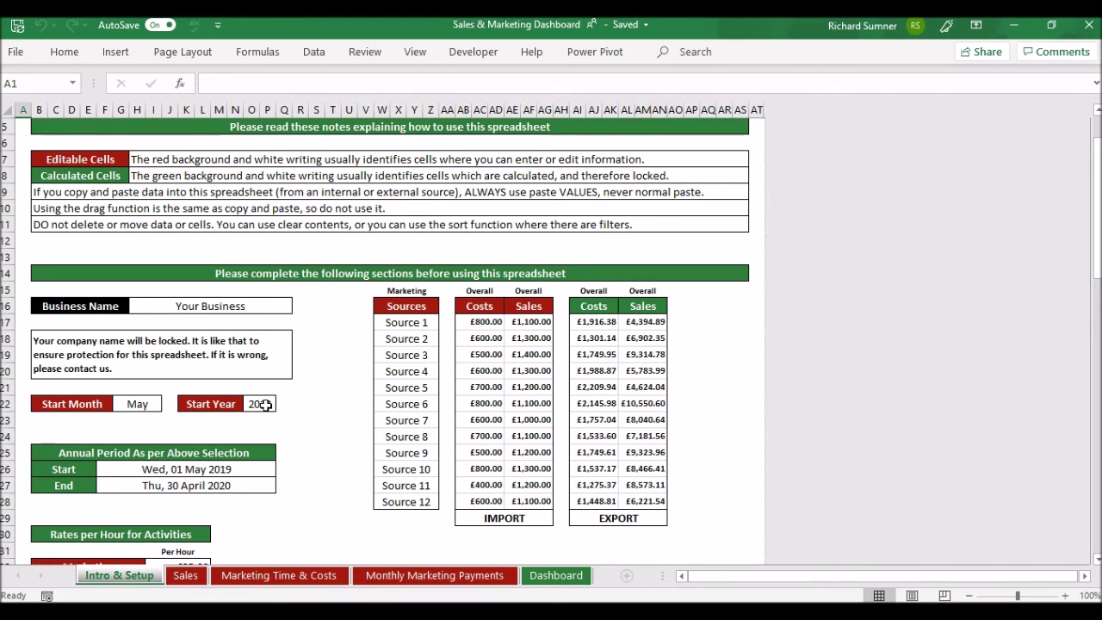
pyautogui.scroll(-2, 262, 404)
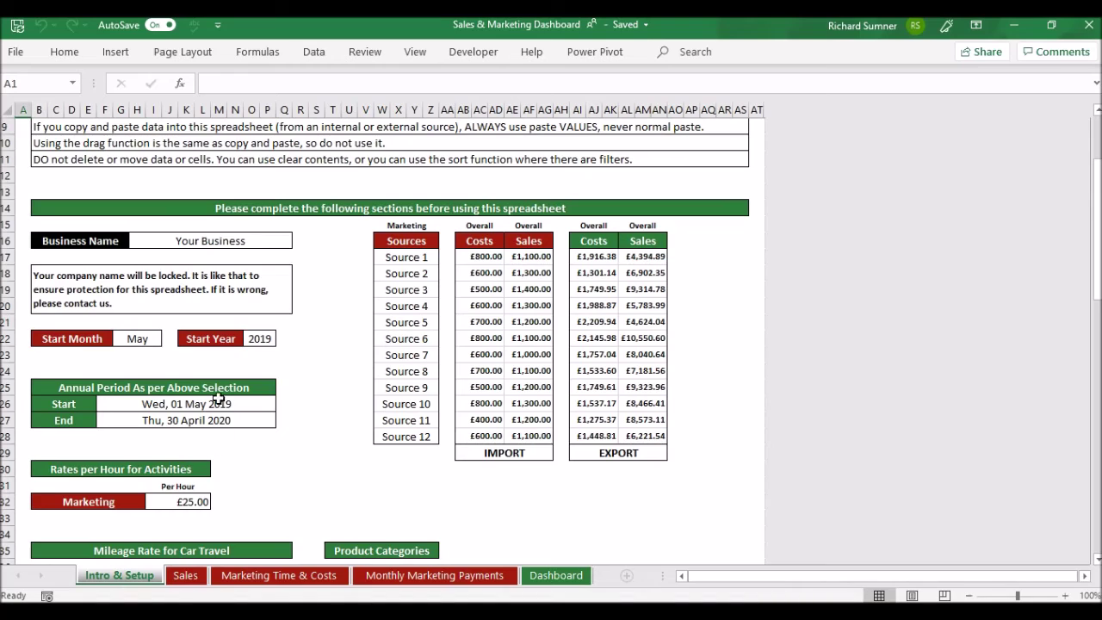
pyautogui.scroll(-2, 326, 411)
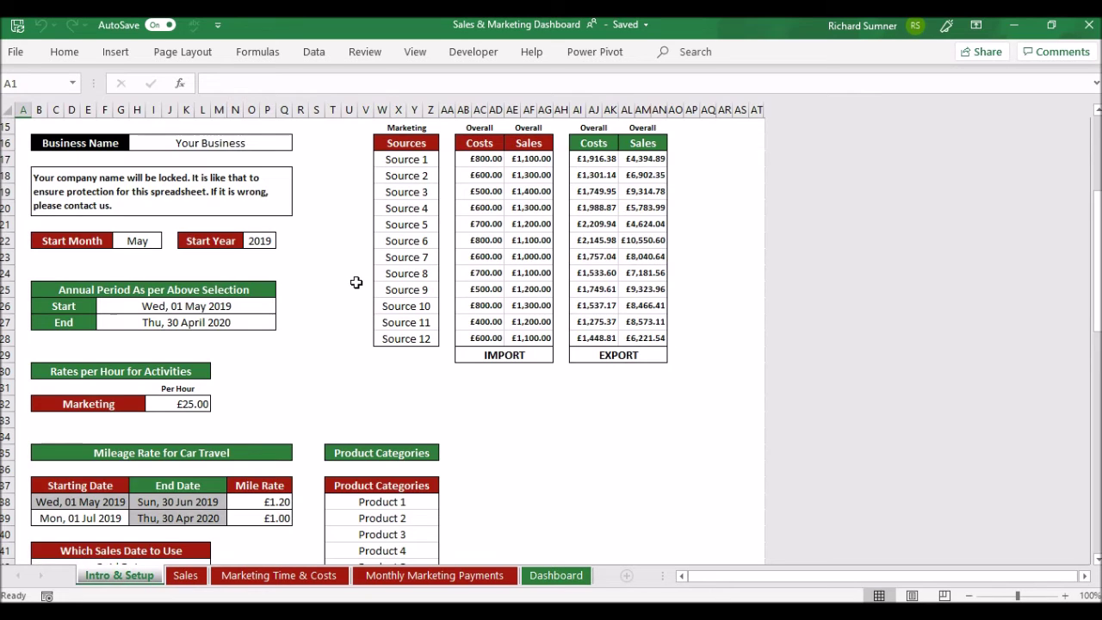
pyautogui.scroll(-2, 356, 282)
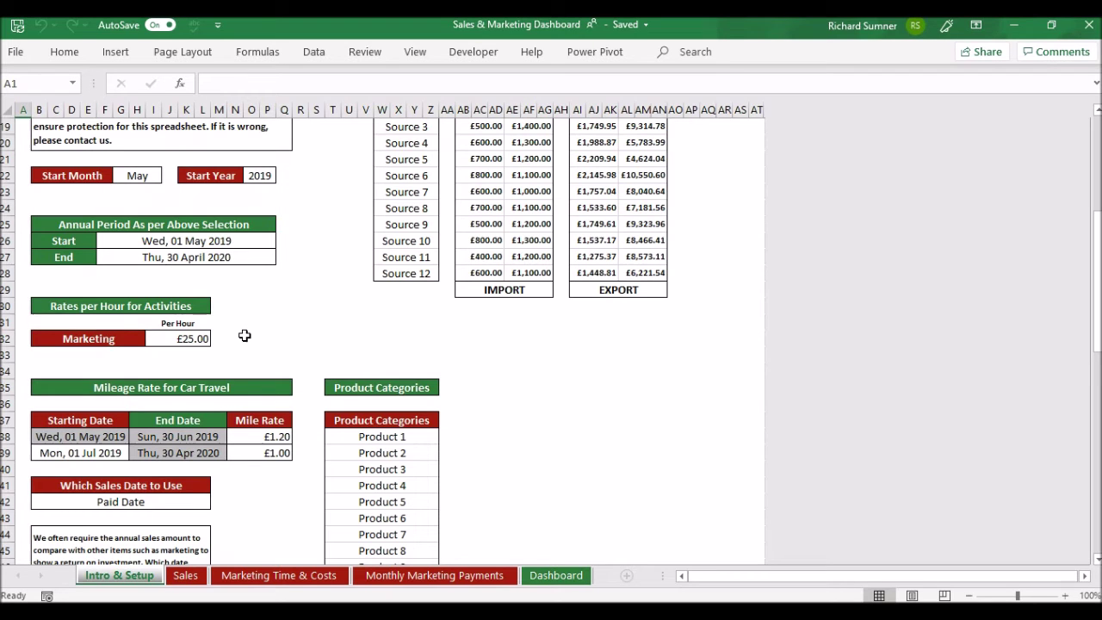
pyautogui.scroll(-2, 244, 335)
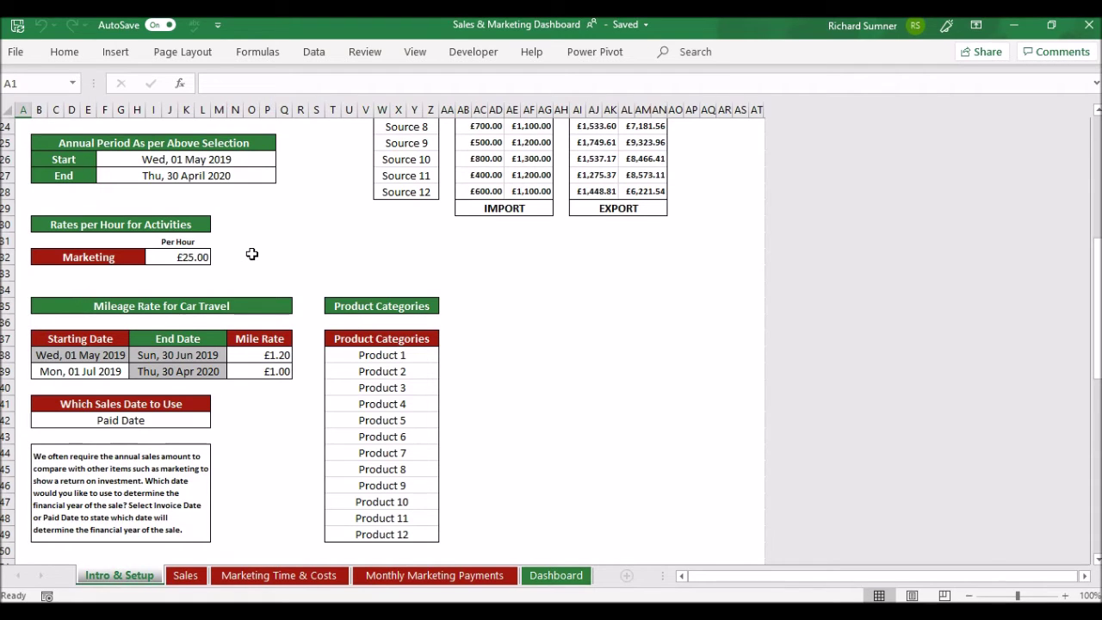
pyautogui.scroll(-1, 251, 254)
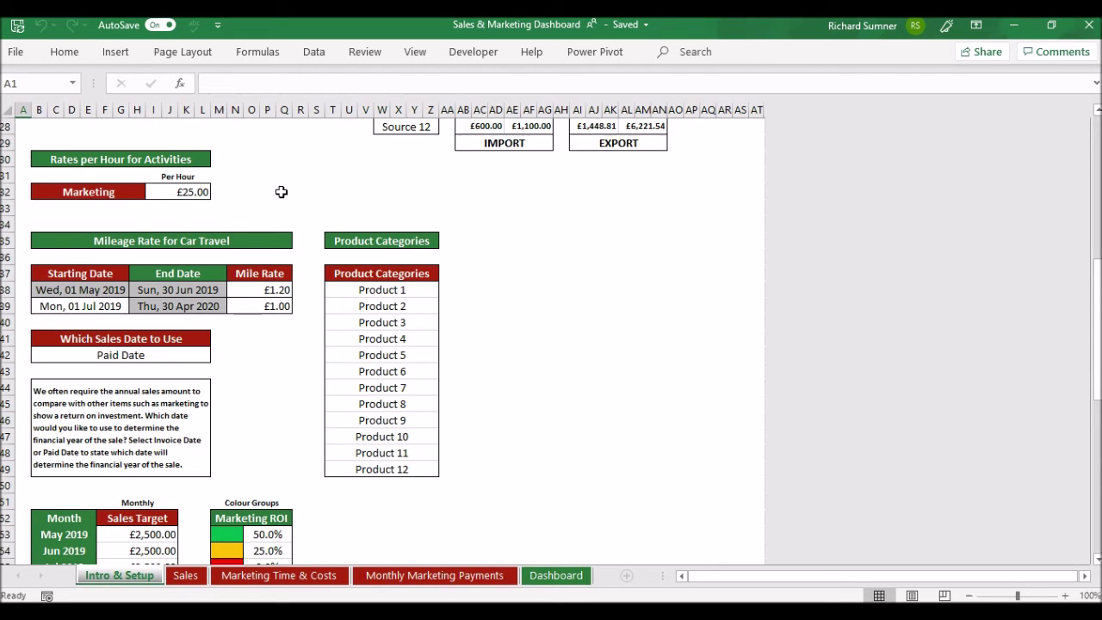
pyautogui.scroll(-1, 280, 192)
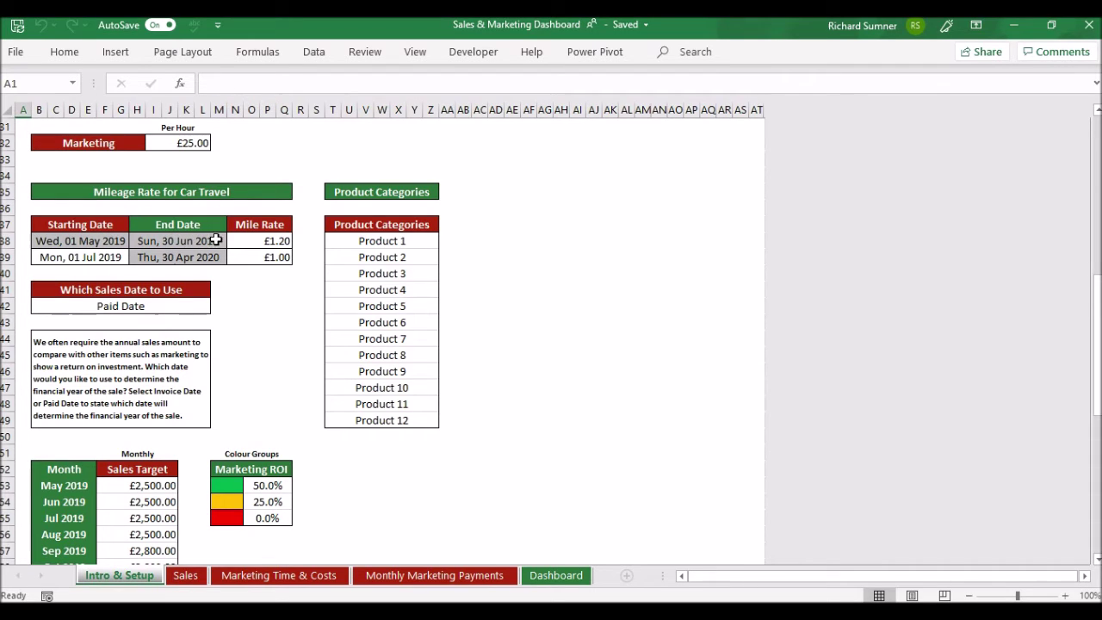
# Step: Clear the mile rate and starting date of the second car mileage period
pyautogui.click(260, 259)
pyautogui.press('Delete')
pyautogui.press('Return')
pyautogui.click(260, 259)
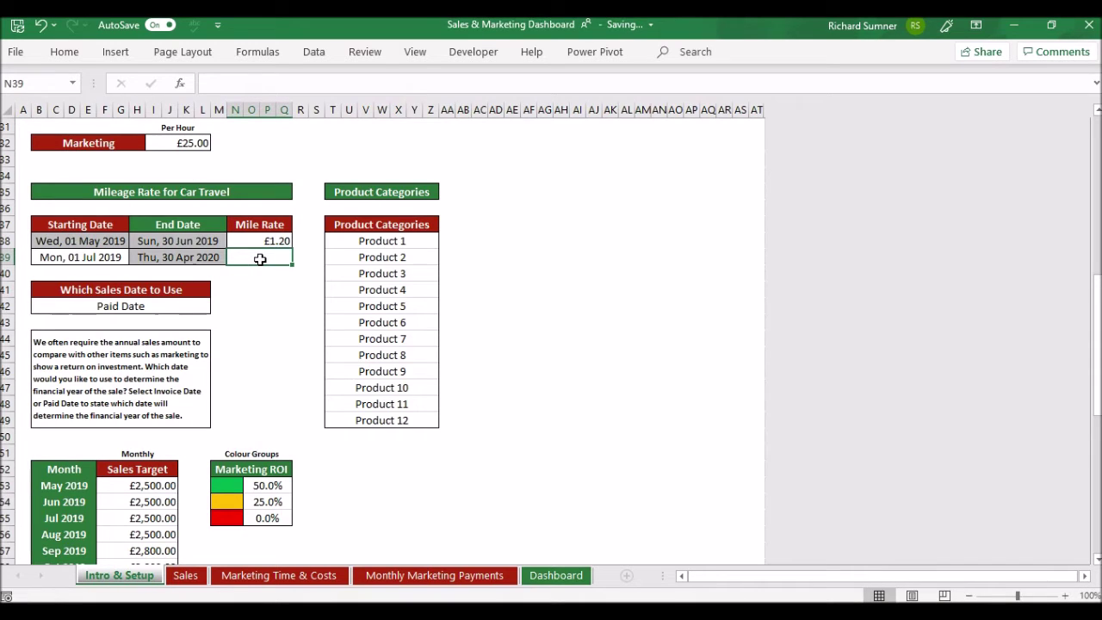
pyautogui.click(121, 257)
pyautogui.press('BackSpace')
pyautogui.press('Return')
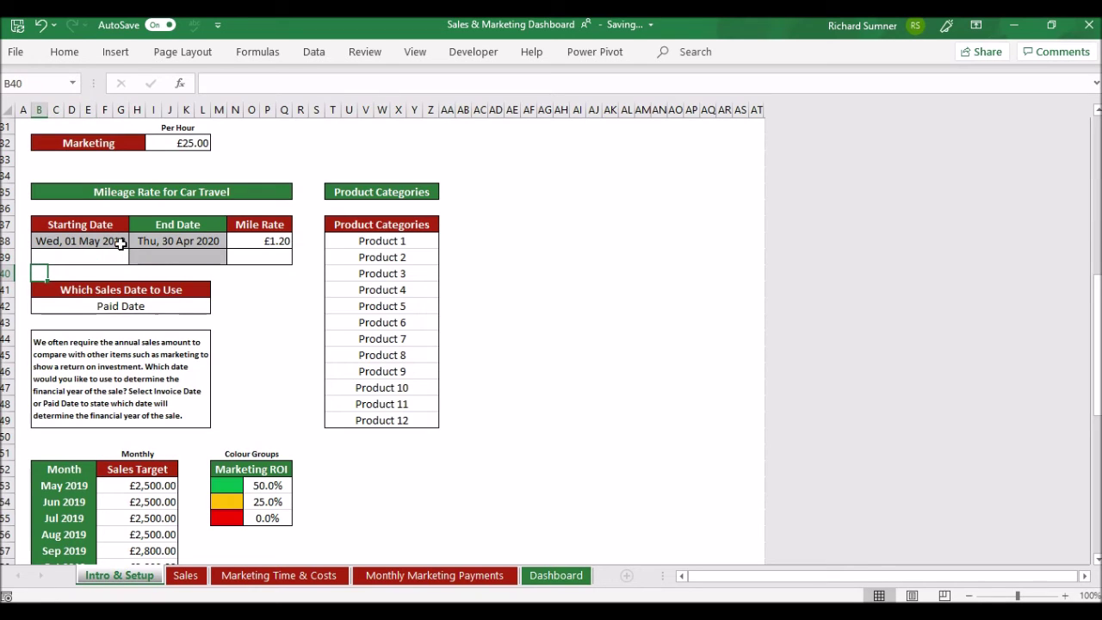
# Step: Enter a second car mileage period starting on 1 Jul with a mile rate of £1.00
pyautogui.click(101, 254)
pyautogui.write('1 Jul')
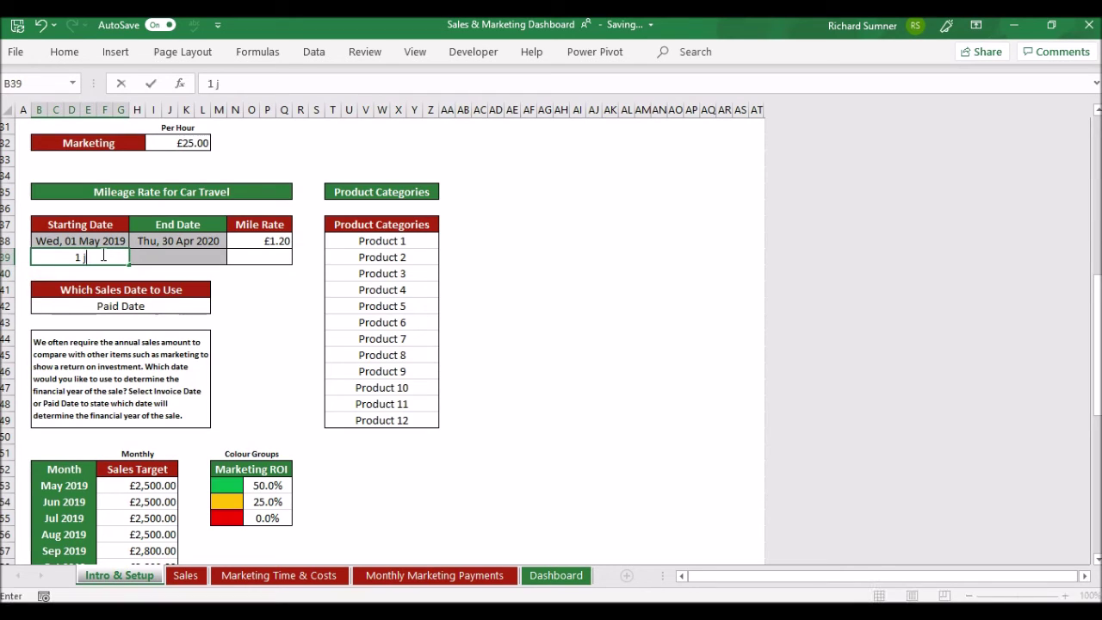
pyautogui.press('Return')
pyautogui.click(254, 256)
pyautogui.write('1,00')
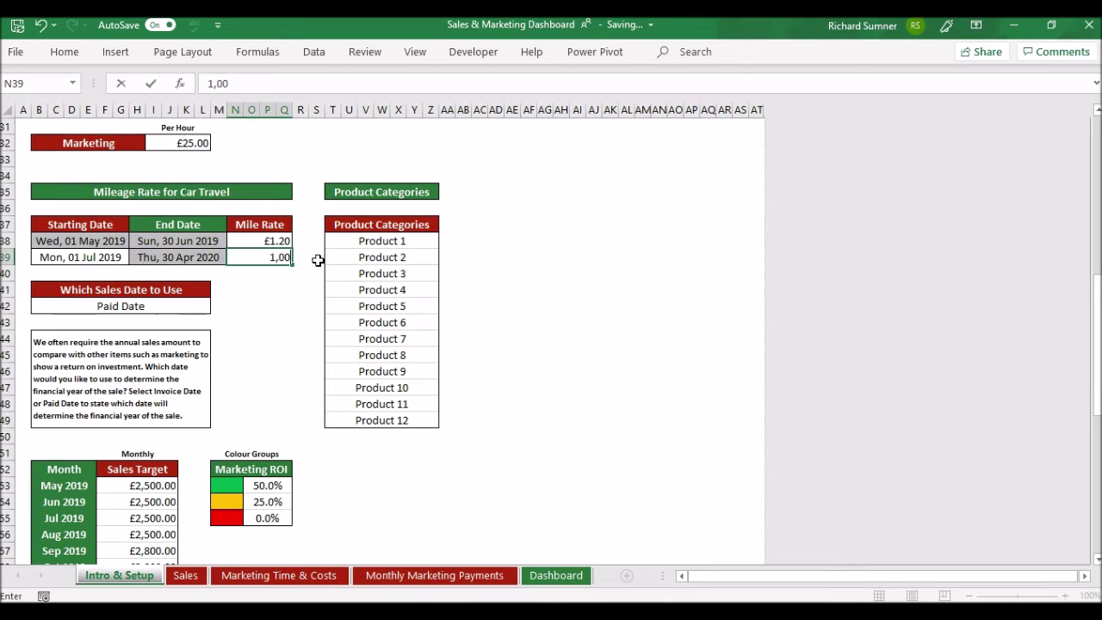
pyautogui.press('Return')
pyautogui.press('Up')
pyautogui.write('1.')
pyautogui.press('Return')
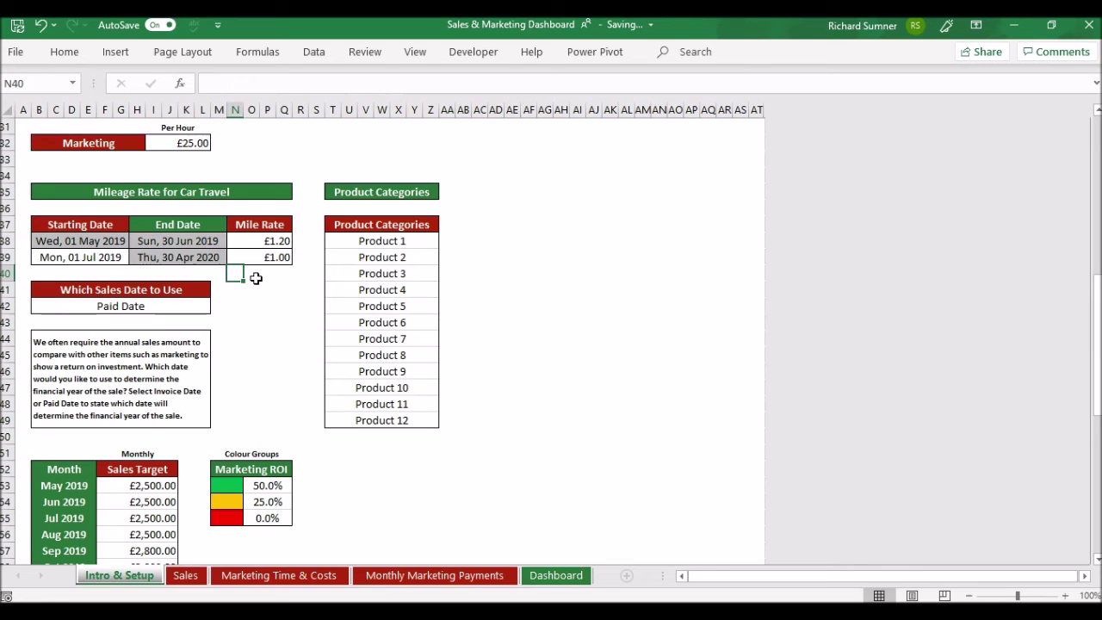
# Step: Inspect the choices offered for which sales date to use, keeping Paid Date
pyautogui.scroll(-1, 256, 278)
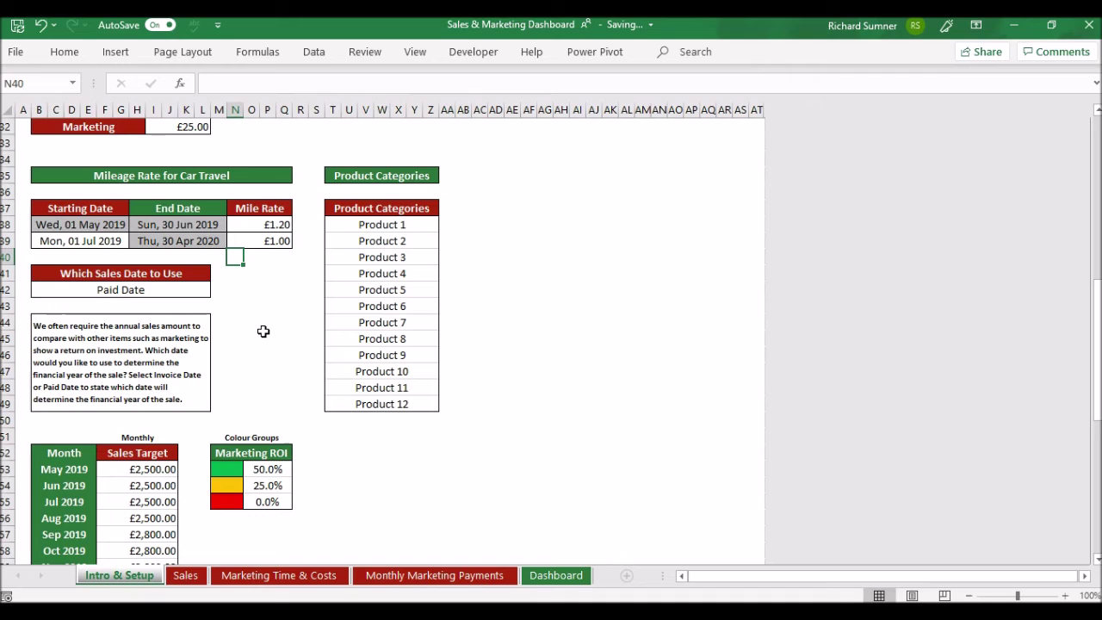
pyautogui.scroll(-1, 264, 332)
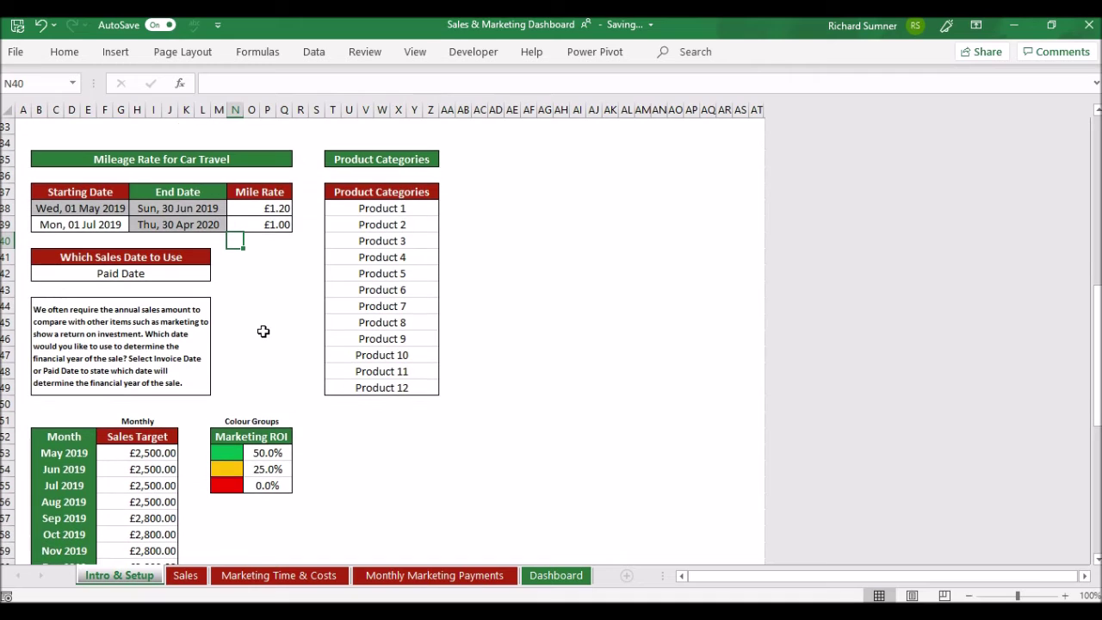
pyautogui.click(167, 274)
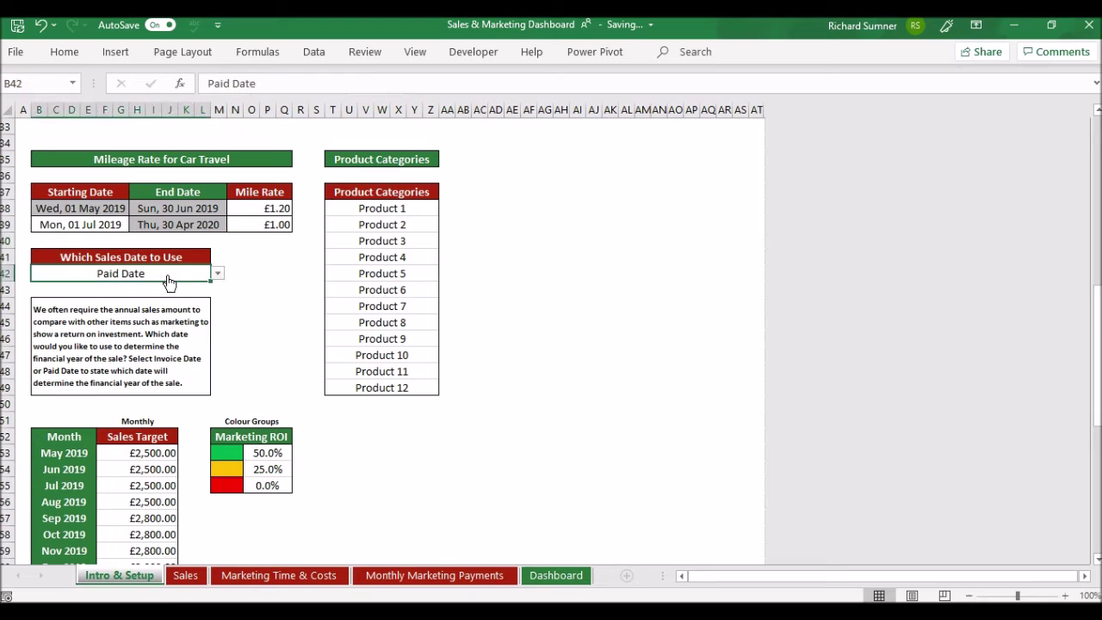
pyautogui.click(219, 275)
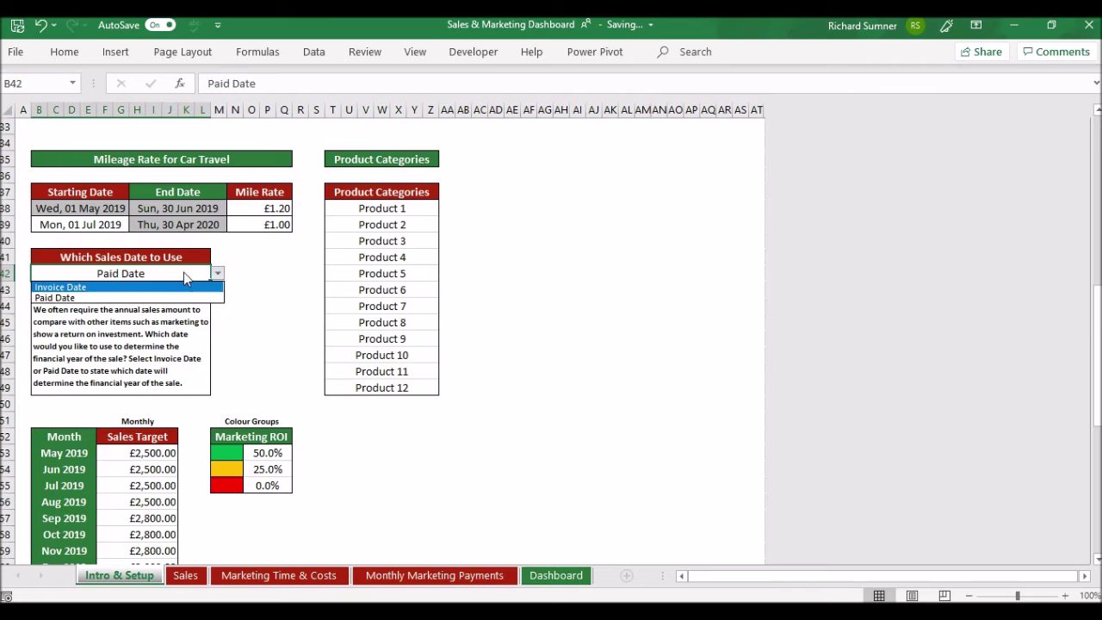
pyautogui.click(184, 274)
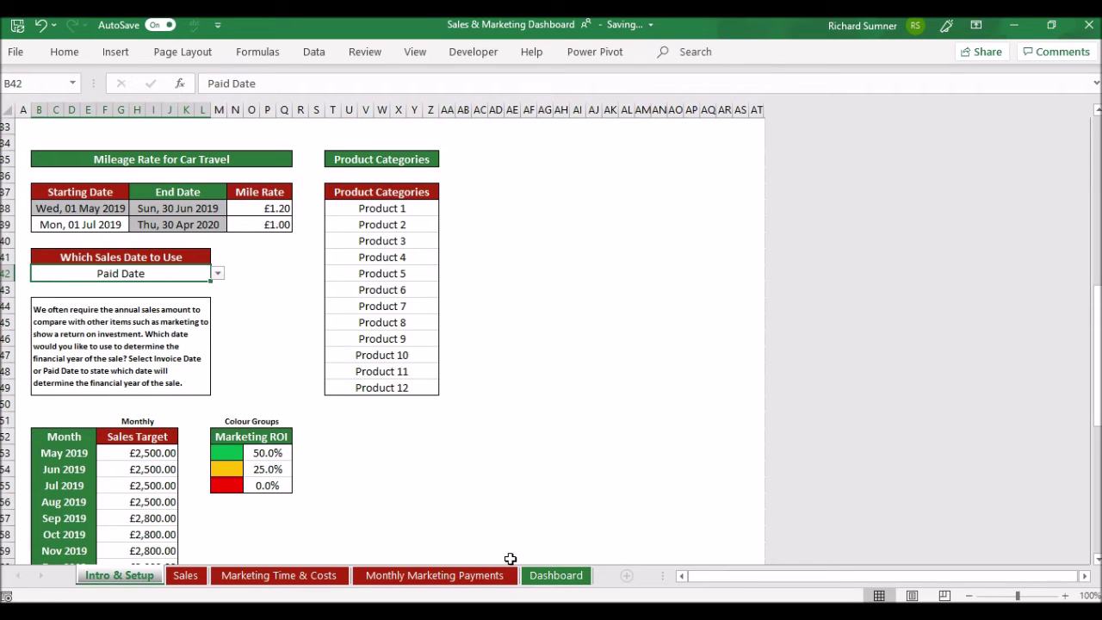
# Step: View the Dashboard and Sales sheets, then recheck the sales date choices on Intro & Setup without changing them
pyautogui.click(551, 577)
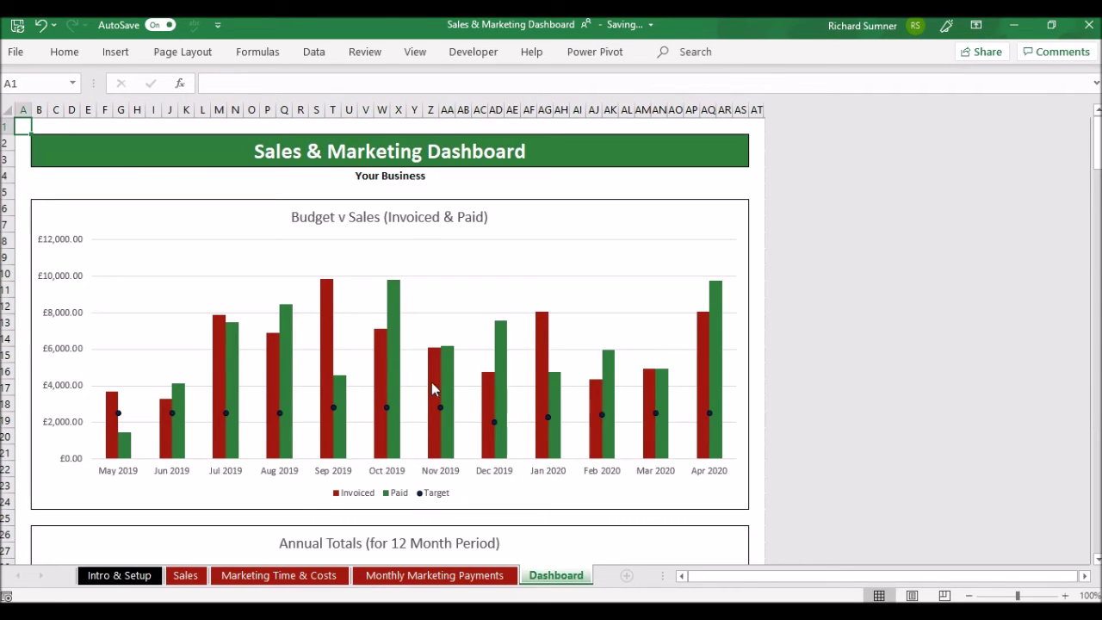
pyautogui.click(192, 576)
pyautogui.click(121, 576)
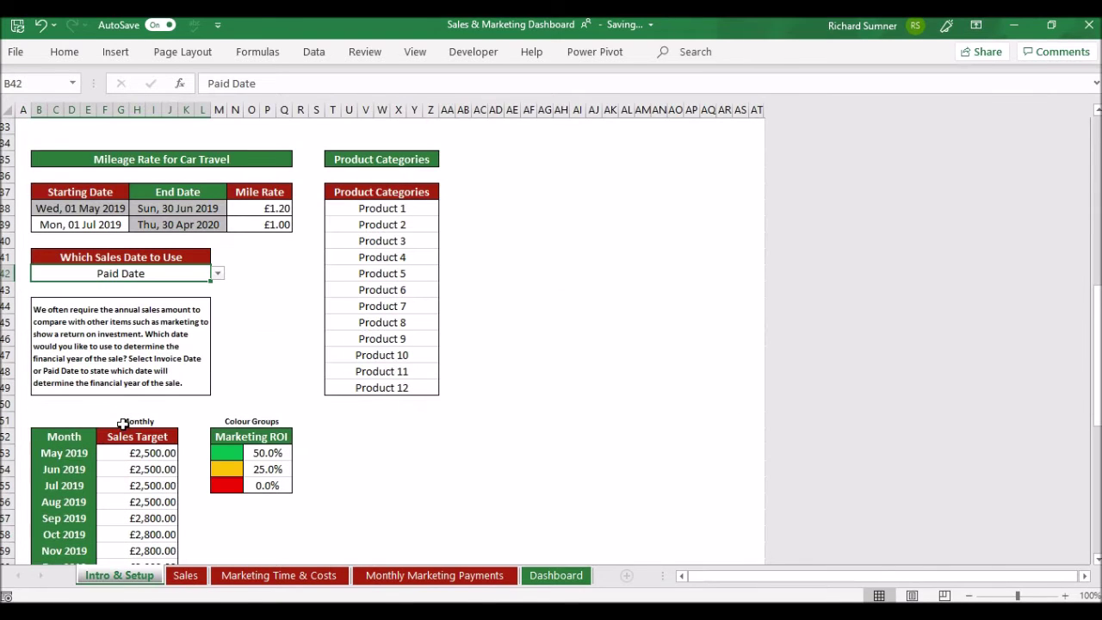
pyautogui.click(218, 275)
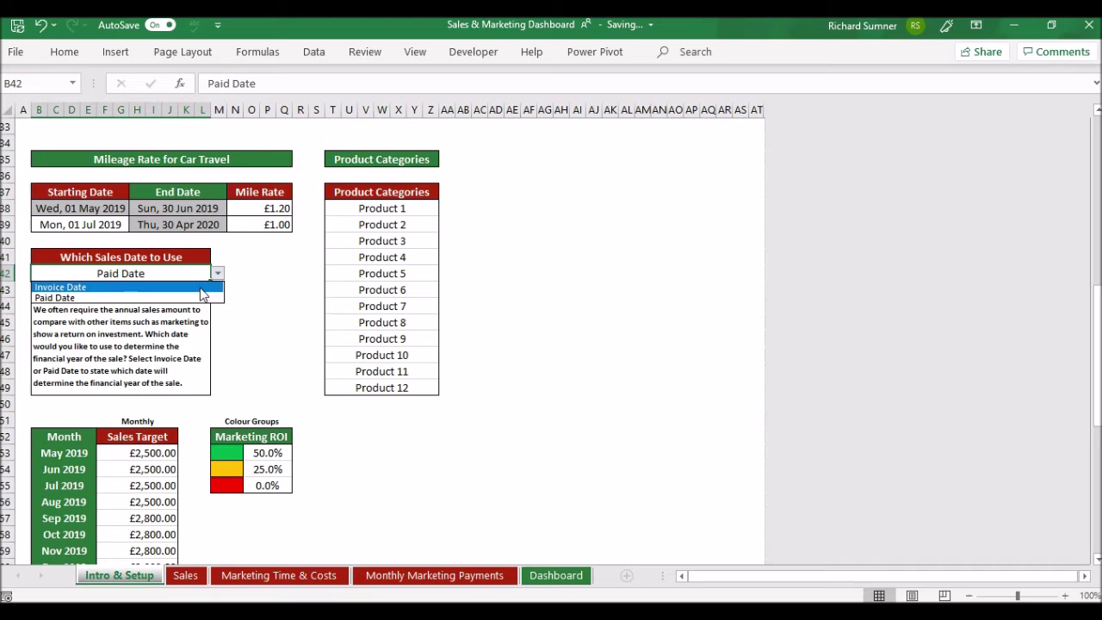
pyautogui.click(266, 291)
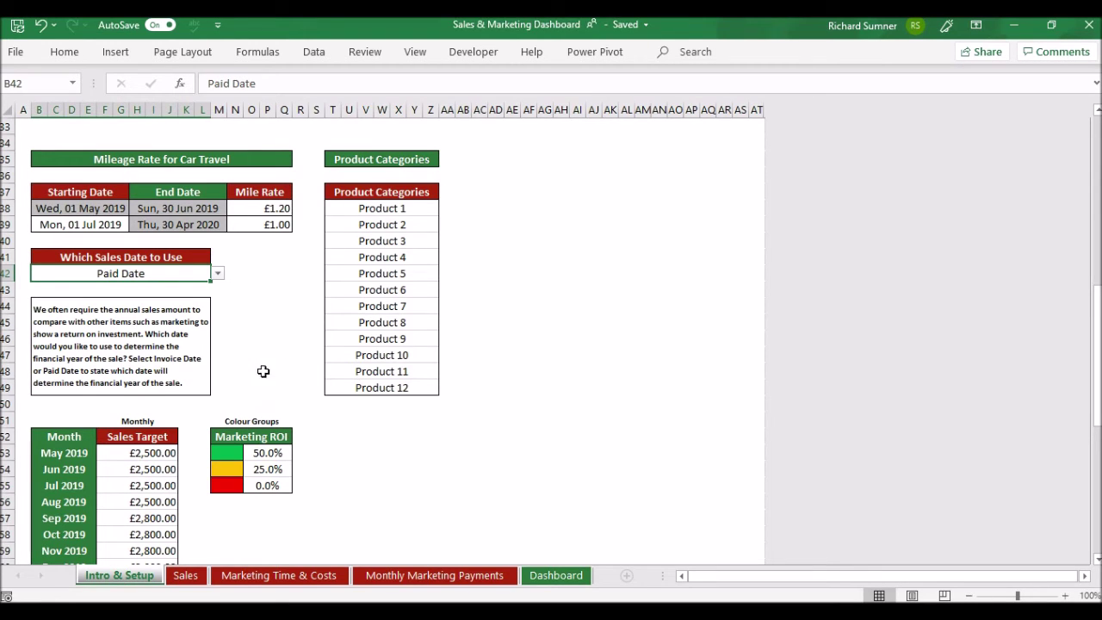
# Step: Examine the product categories, marketing sources, monthly sales targets and Marketing ROI colour groups
pyautogui.scroll(-1, 266, 371)
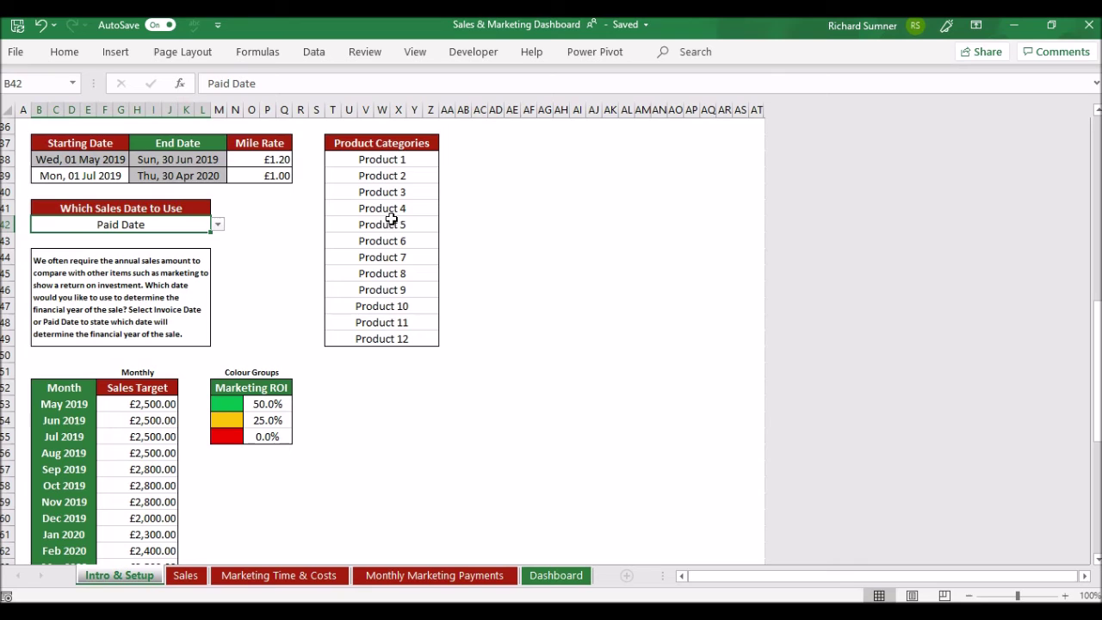
pyautogui.scroll(6, 374, 277)
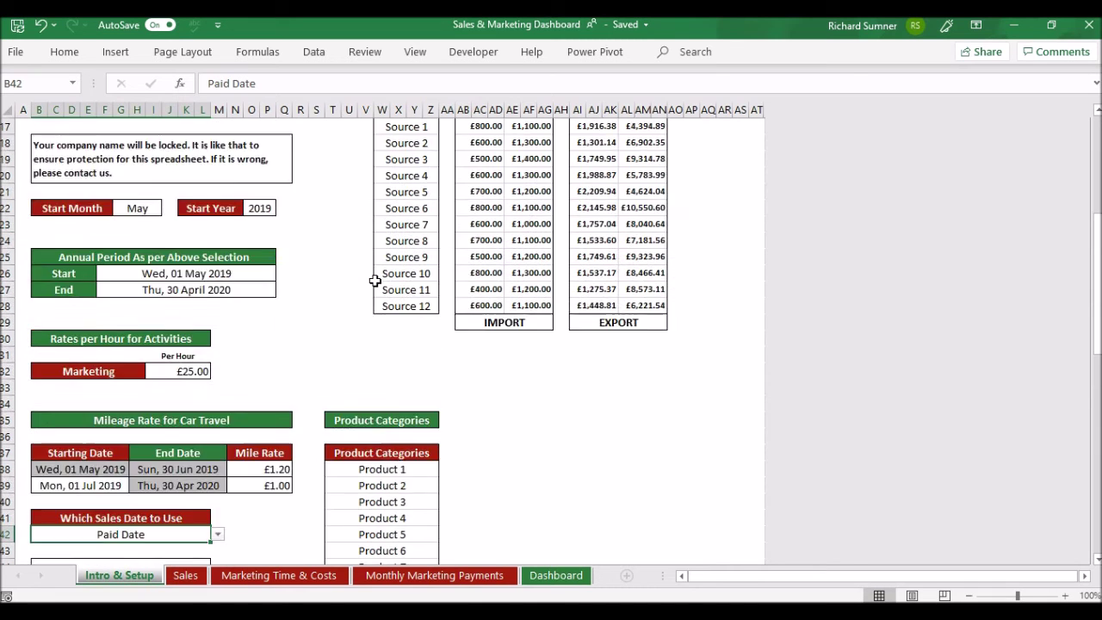
pyautogui.scroll(2, 375, 280)
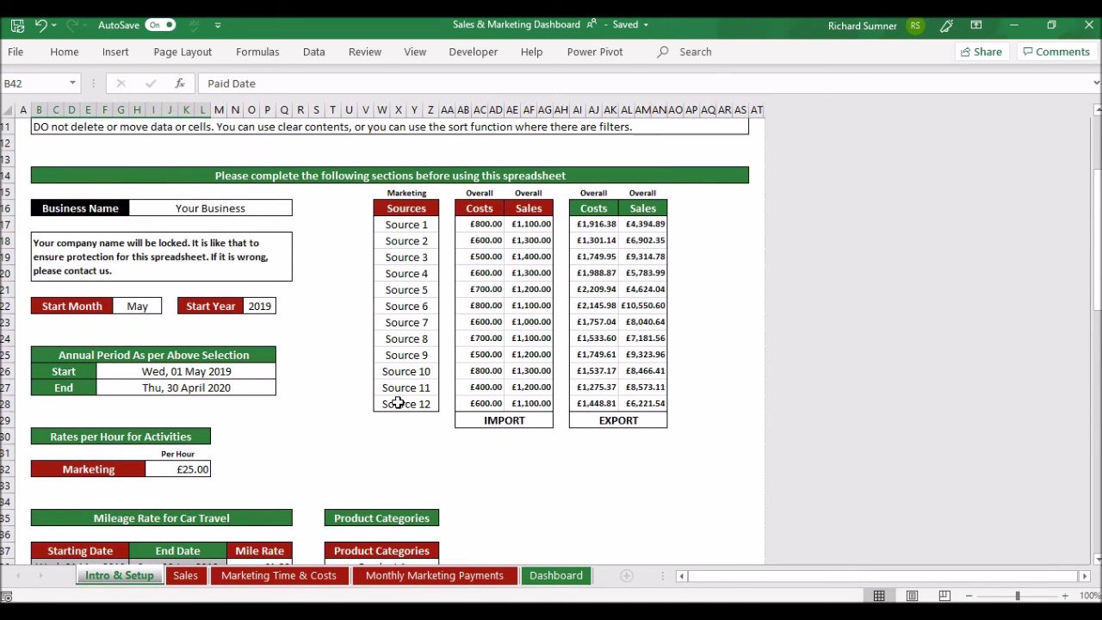
pyautogui.scroll(-2, 341, 415)
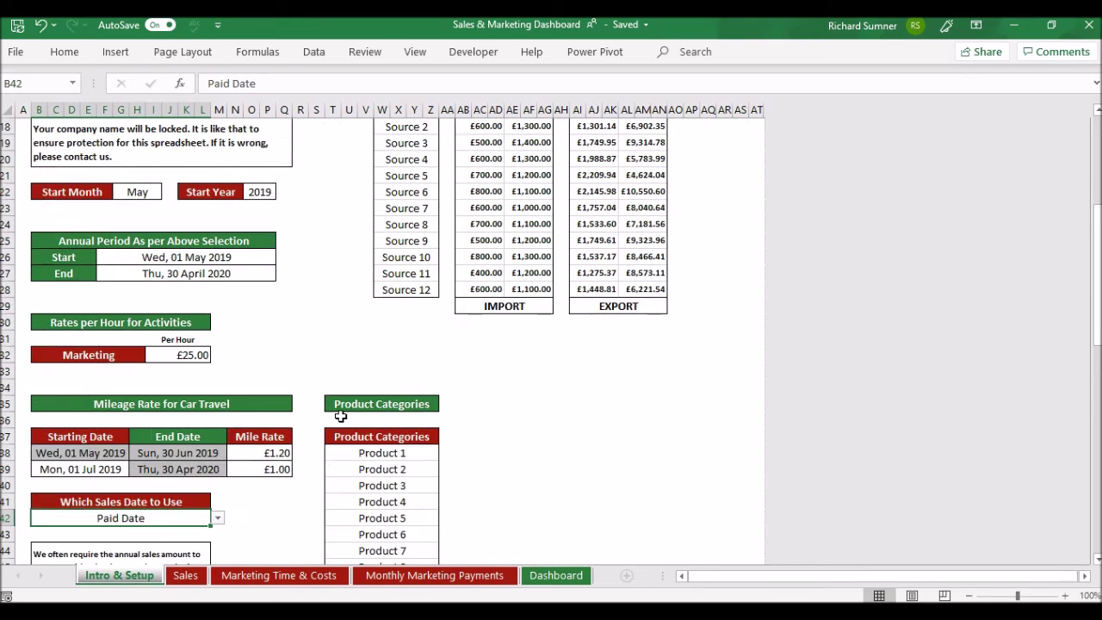
pyautogui.scroll(-7, 341, 416)
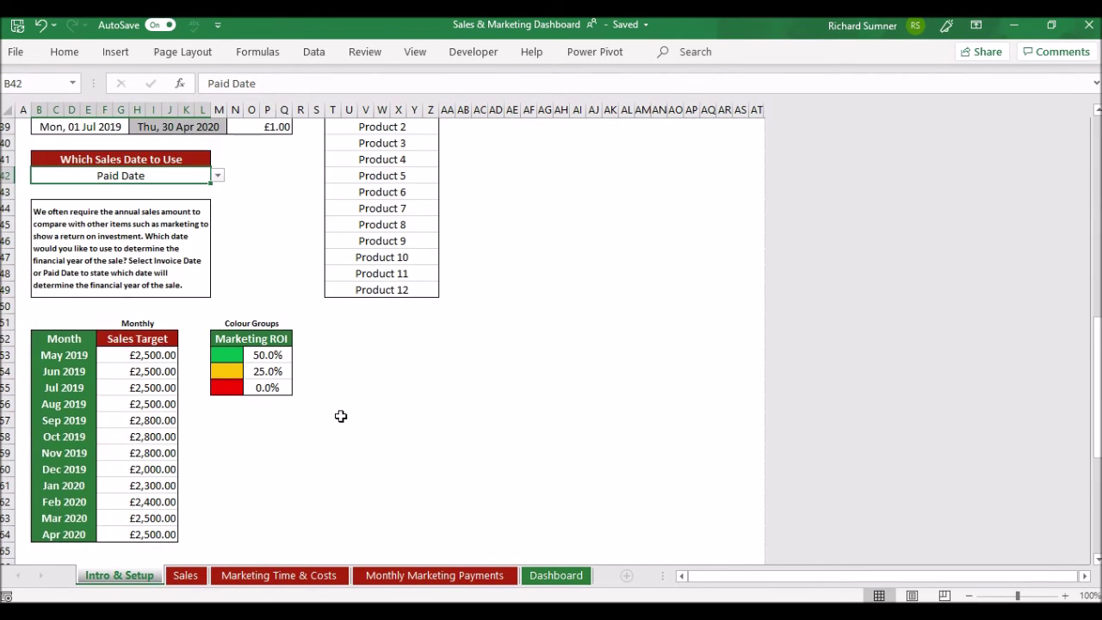
pyautogui.scroll(-2, 341, 416)
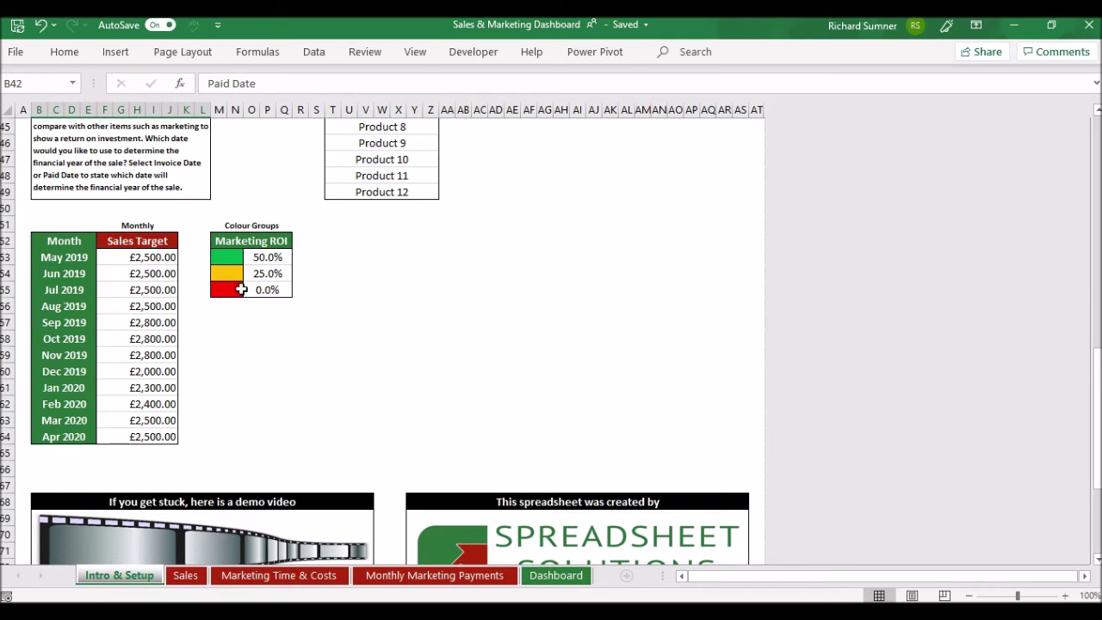
# Step: Return to cell A1 of Intro & Setup and open the Monthly Marketing Payments sheet
pyautogui.click(338, 287)
pyautogui.press('Left')
pyautogui.press('Left')
pyautogui.press('Left')
pyautogui.press('Home')
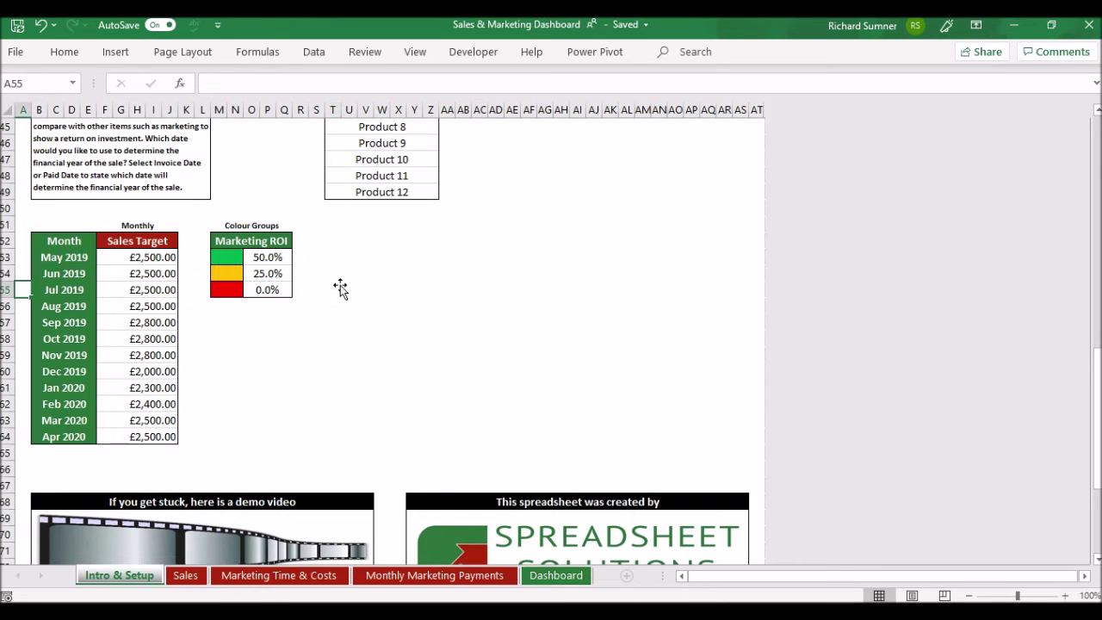
pyautogui.hotkey('ctrl', 'Home')
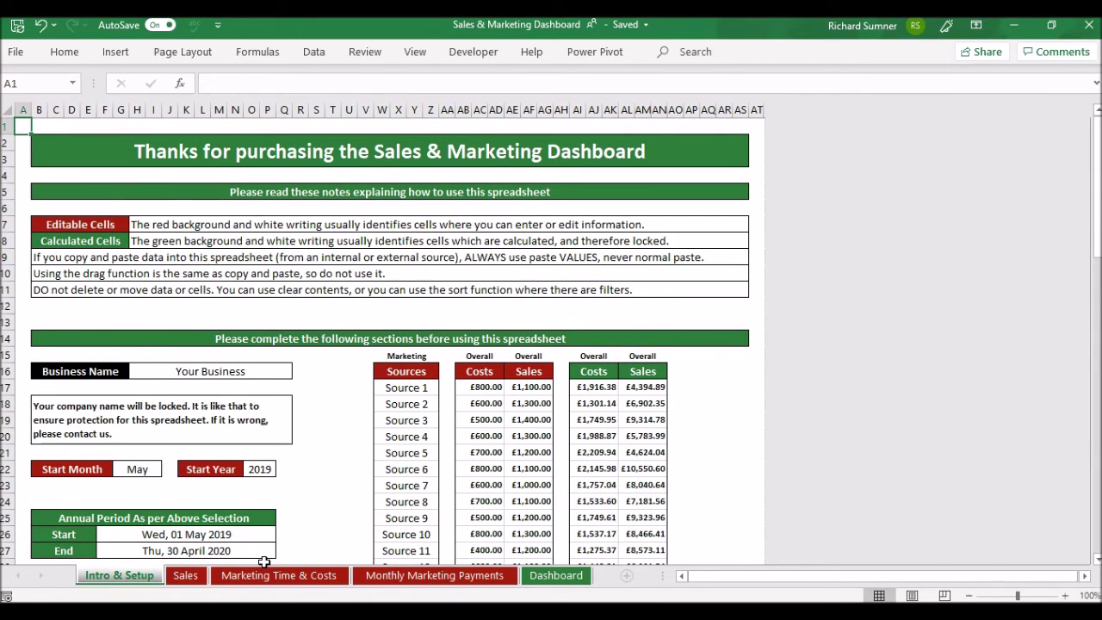
pyautogui.click(424, 578)
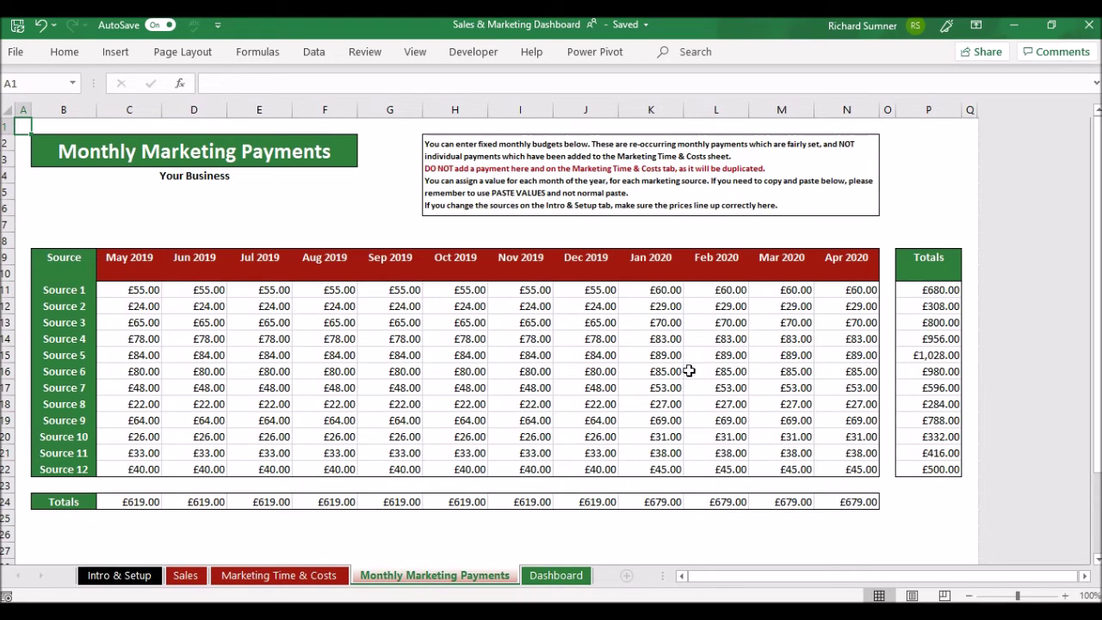
# Step: Copy Source 1's May 2019 payment and paste it as values into June to December 2019
pyautogui.rightClick(144, 296)
pyautogui.click(191, 231)
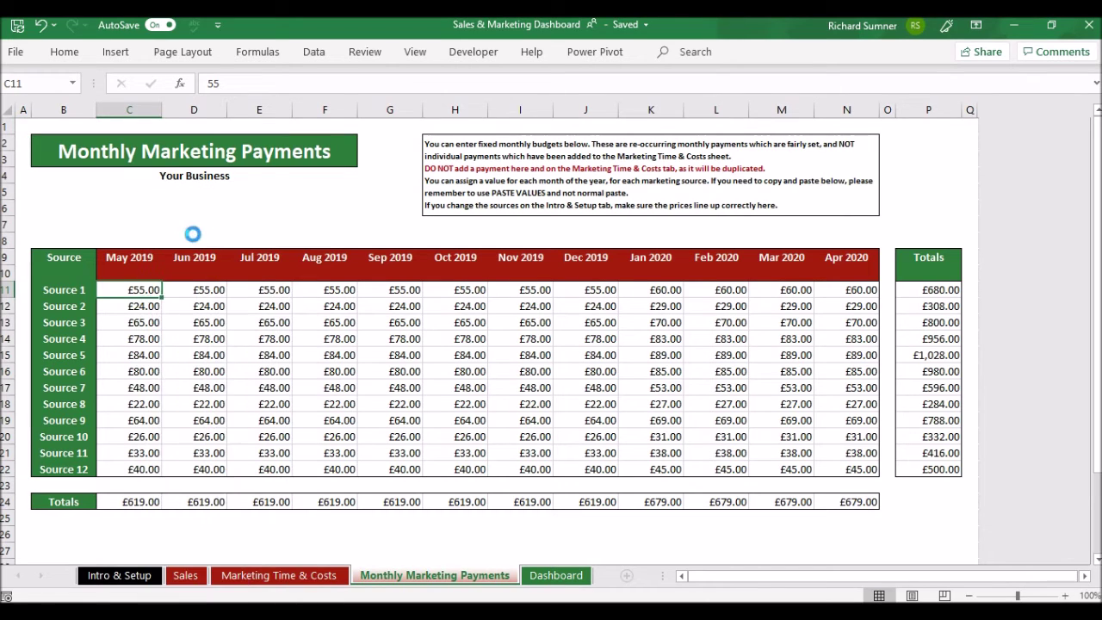
pyautogui.moveTo(189, 287); pyautogui.dragTo(597, 290)
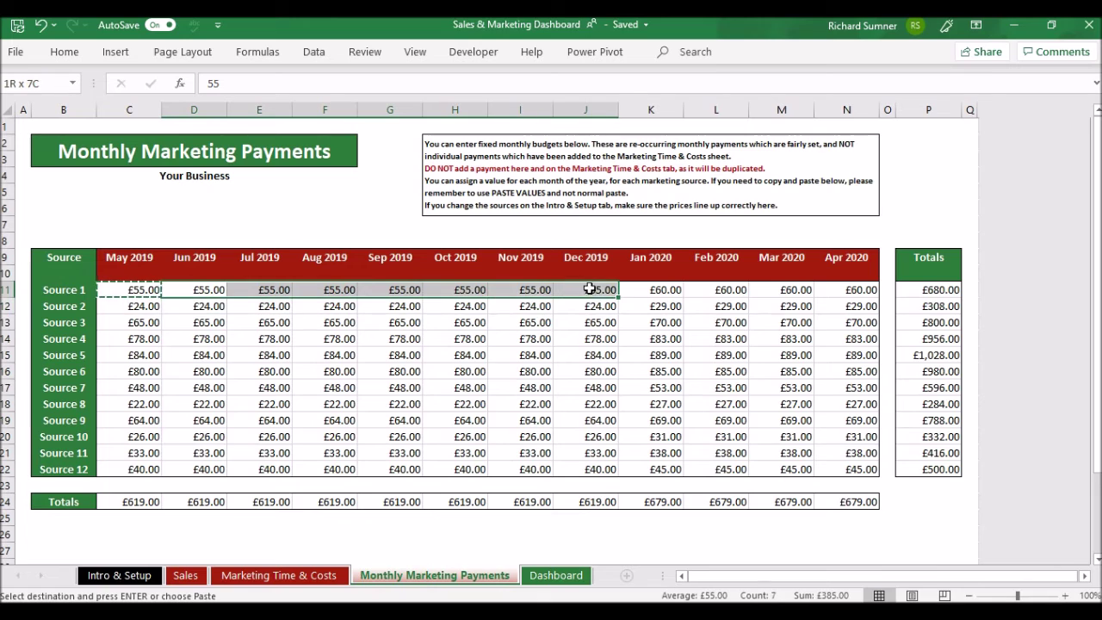
pyautogui.rightClick(603, 290)
pyautogui.click(669, 277)
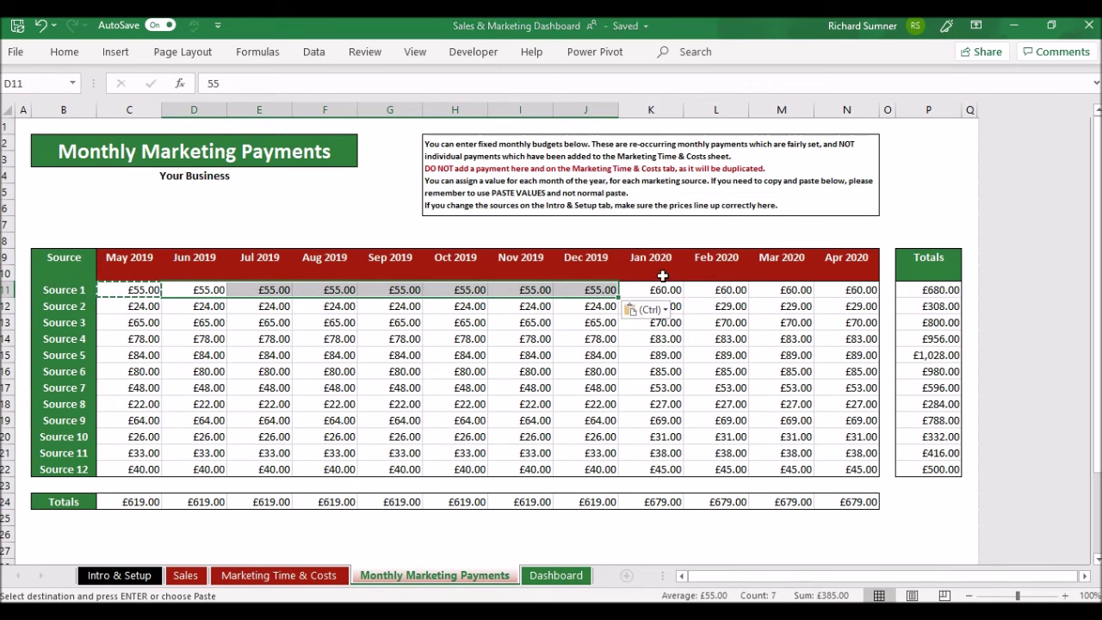
pyautogui.click(496, 290)
pyautogui.press('Escape')
pyautogui.press('Down')
pyautogui.press('Down')
pyautogui.press('Down')
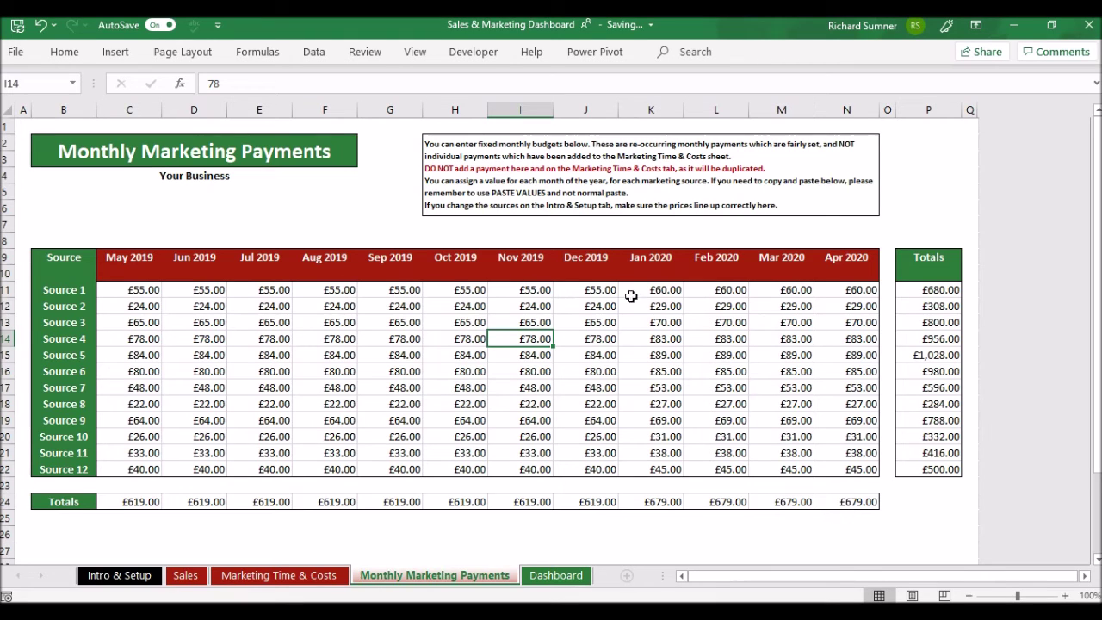
# Step: Check Source 1's January 2020 payment, then return to cell A1 and open the Marketing Time & Costs sheet
pyautogui.click(662, 300)
pyautogui.click(662, 291)
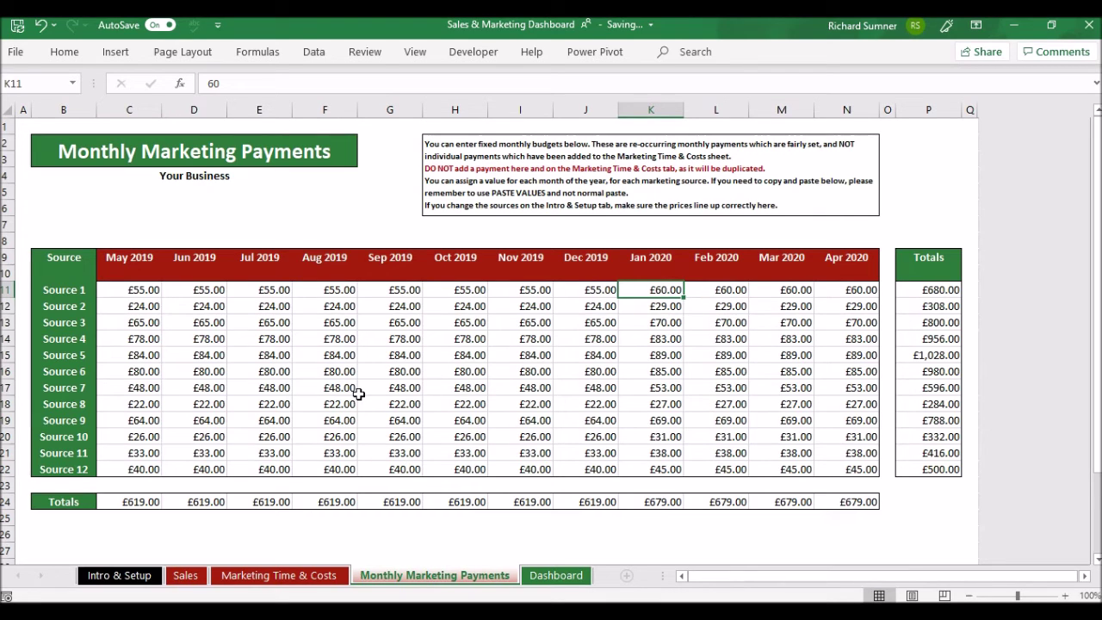
pyautogui.click(24, 125)
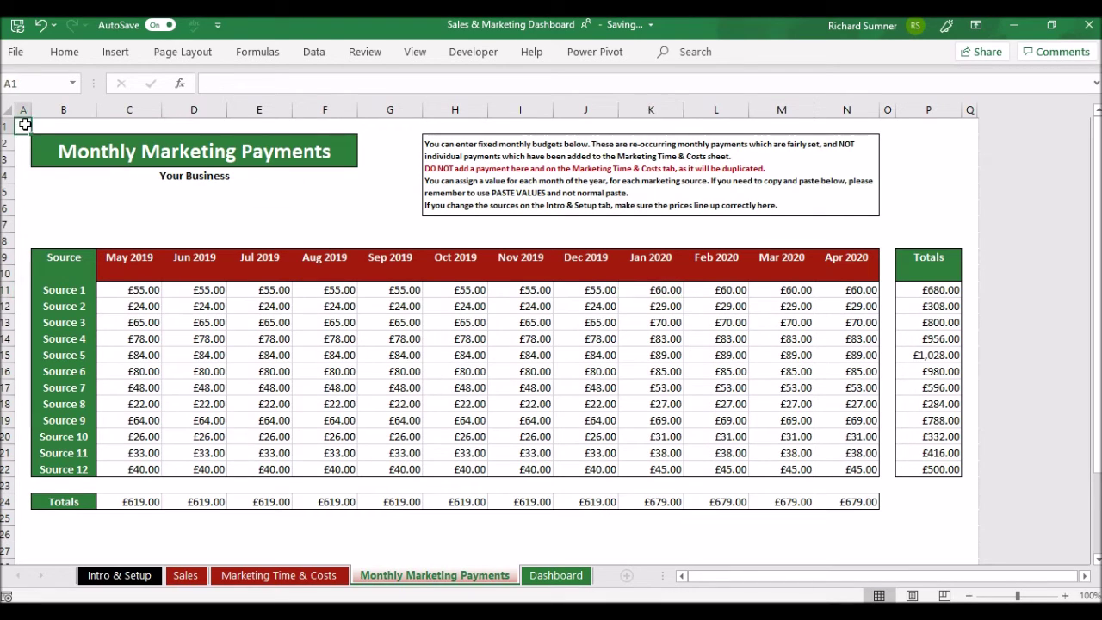
pyautogui.click(310, 581)
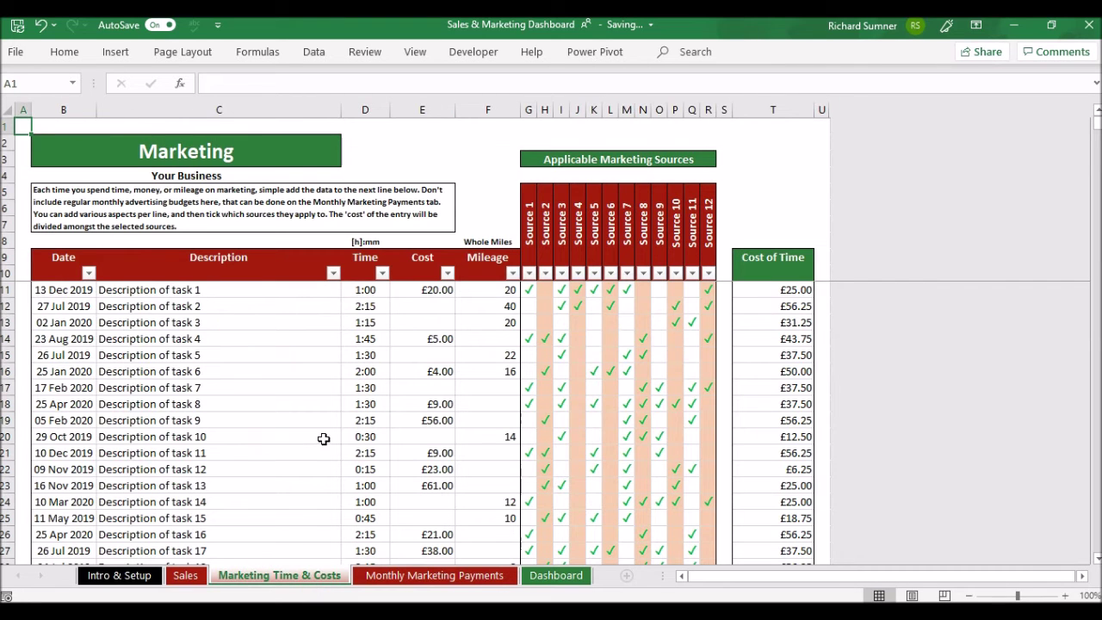
# Step: Examine the date, description, time, cost and mileage fields of the first marketing entry, ending at cell A1
pyautogui.click(74, 292)
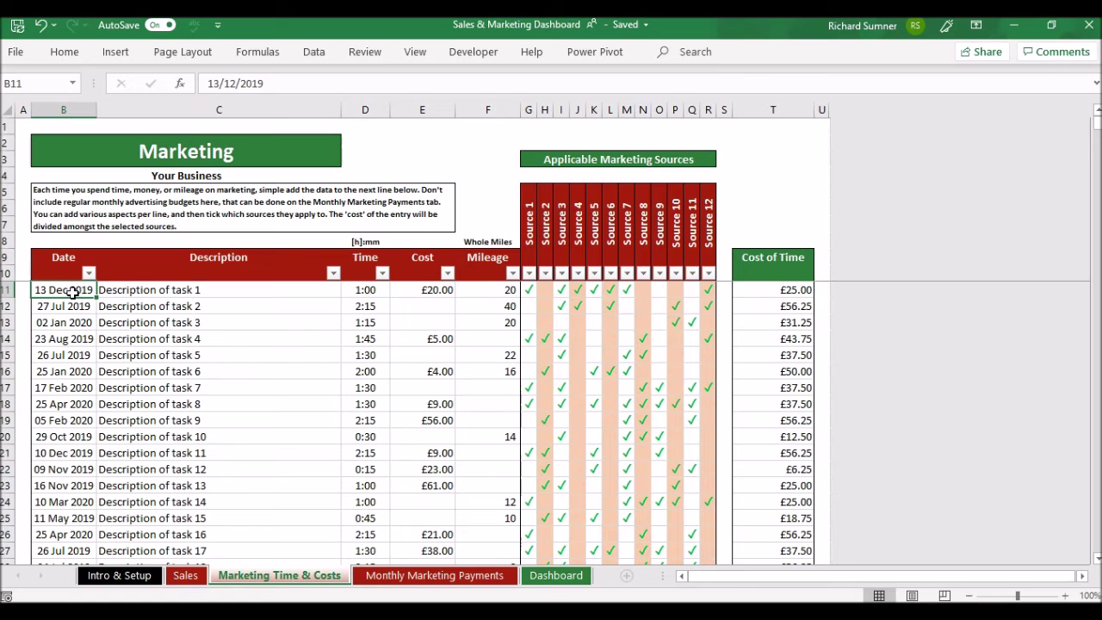
pyautogui.press('Right')
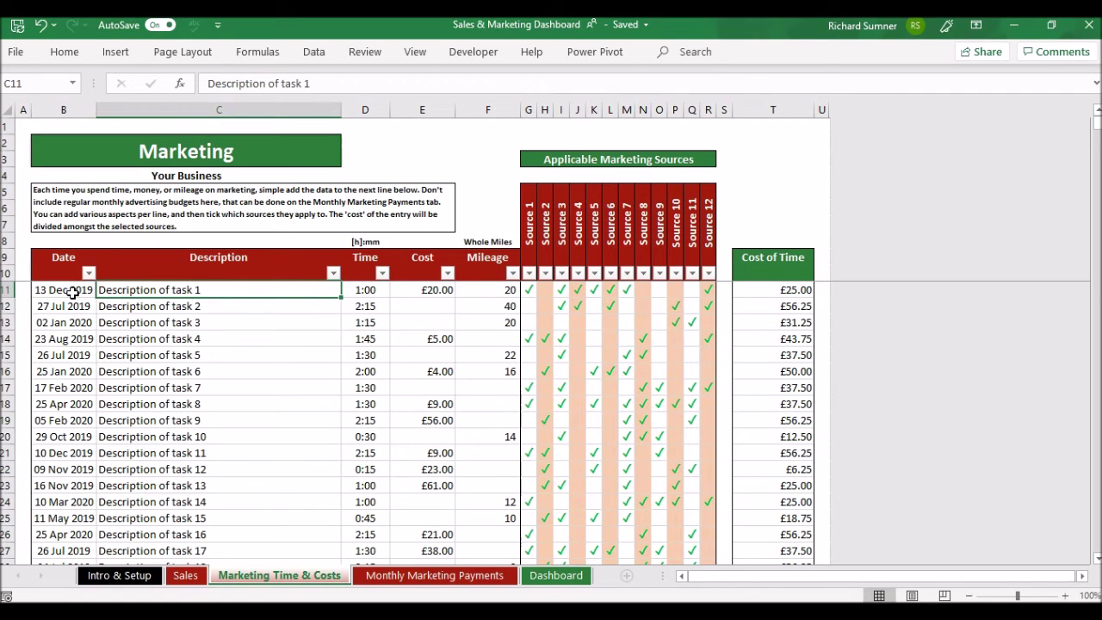
pyautogui.press('Right')
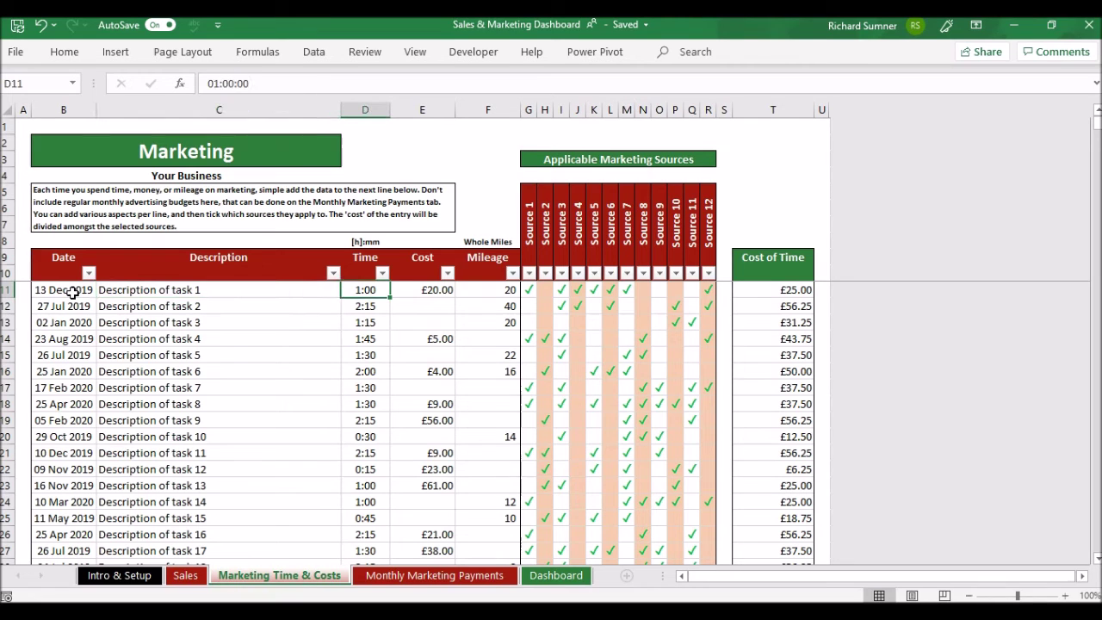
pyautogui.press('Right')
pyautogui.press('Right')
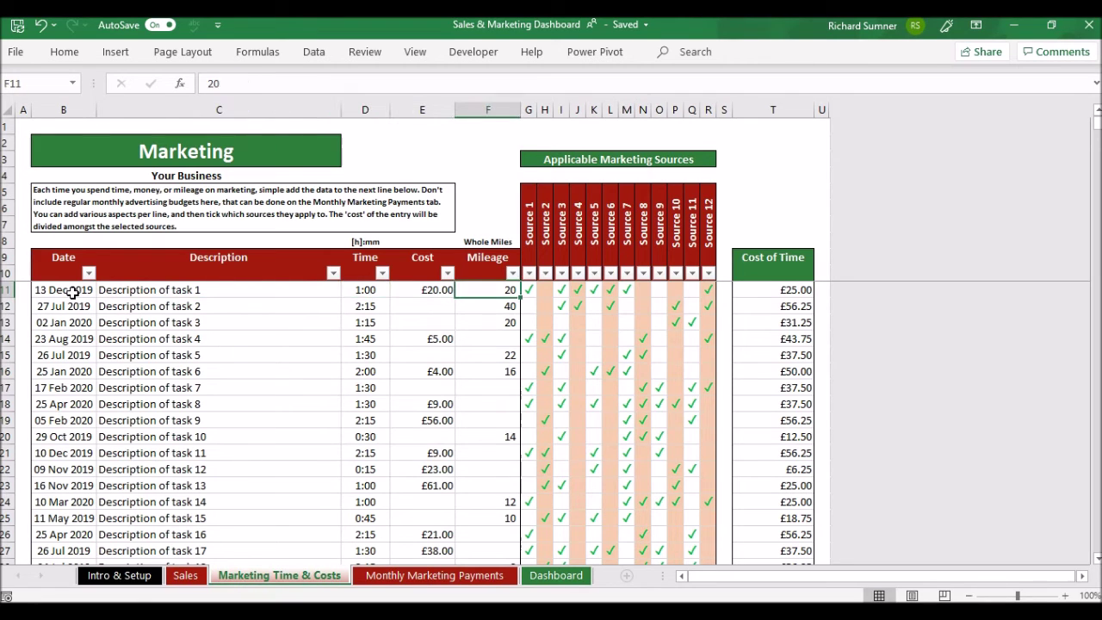
pyautogui.press('Left')
pyautogui.press('Left')
pyautogui.press('Down')
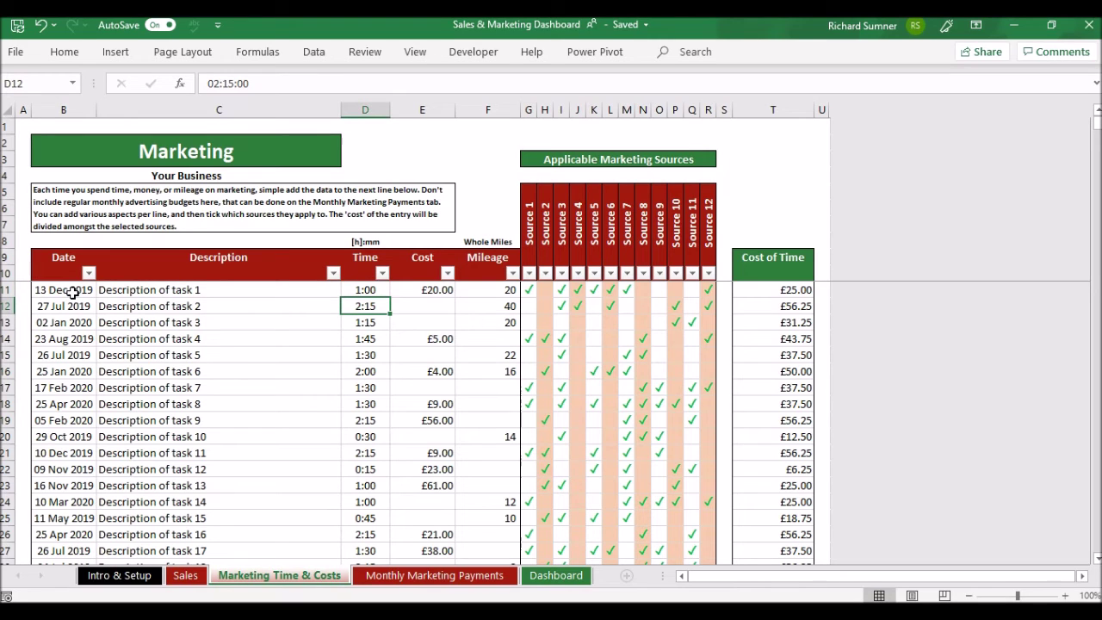
pyautogui.press('Up')
pyautogui.press('Right')
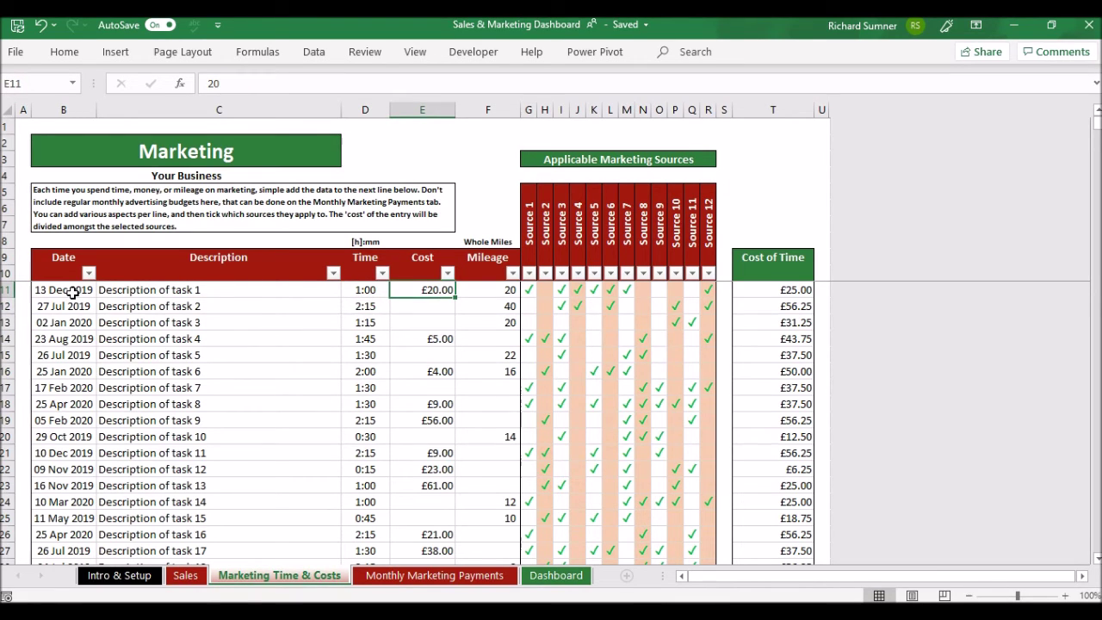
pyautogui.press('Left')
pyautogui.press('Right')
pyautogui.press('Left')
pyautogui.press('Right')
pyautogui.press('Left')
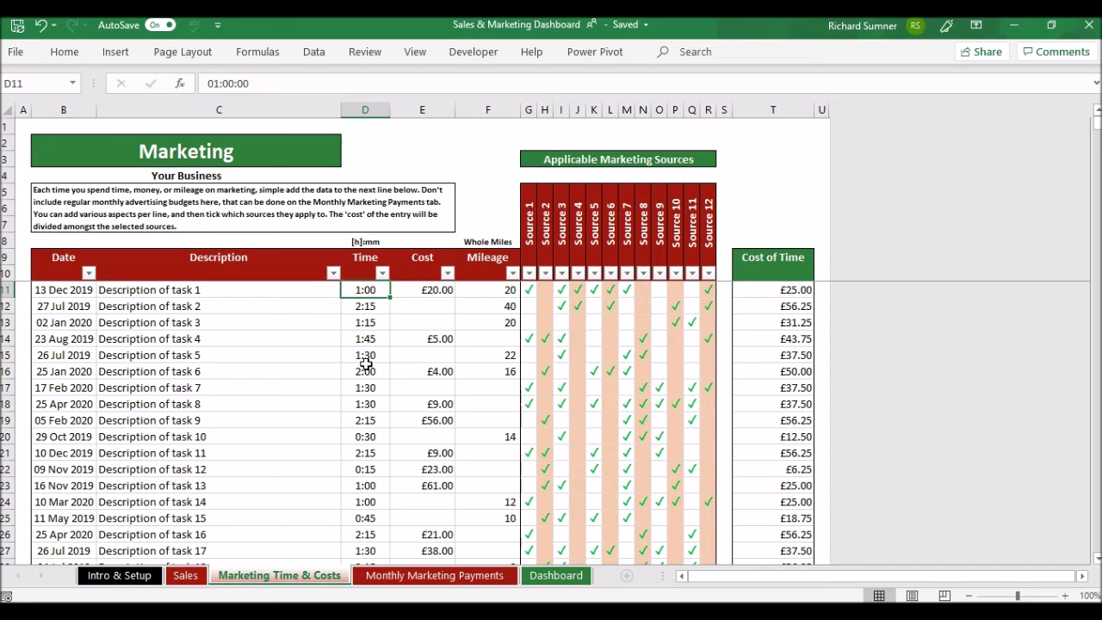
pyautogui.click(23, 125)
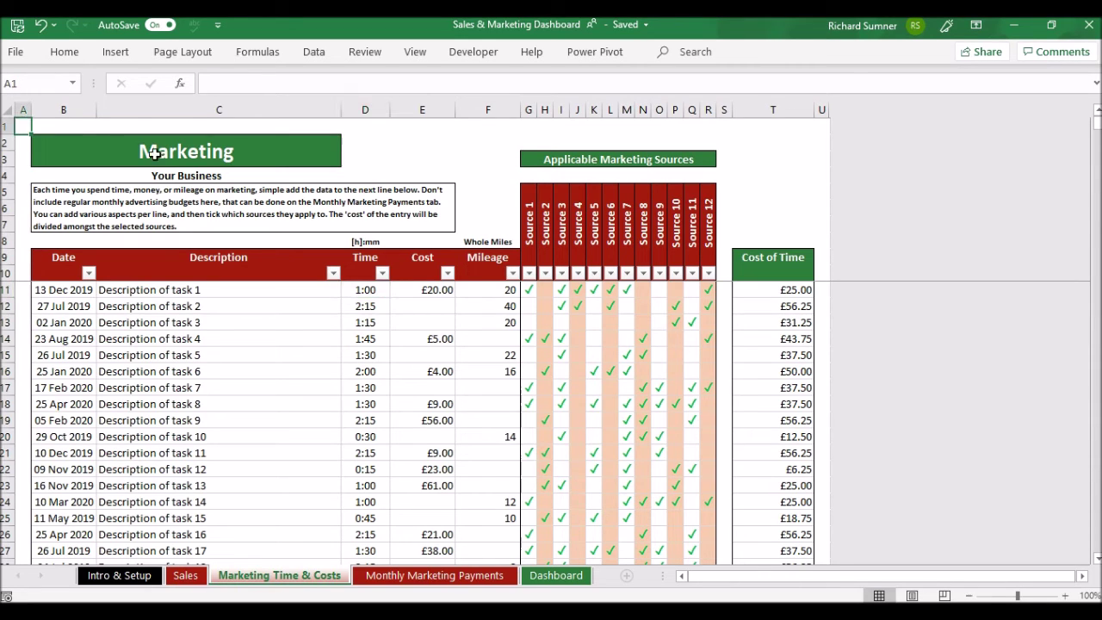
# Step: Inspect the tick choices under Source 1 for Description of task 2, leaving it blank, and return to cell A1
pyautogui.click(529, 307)
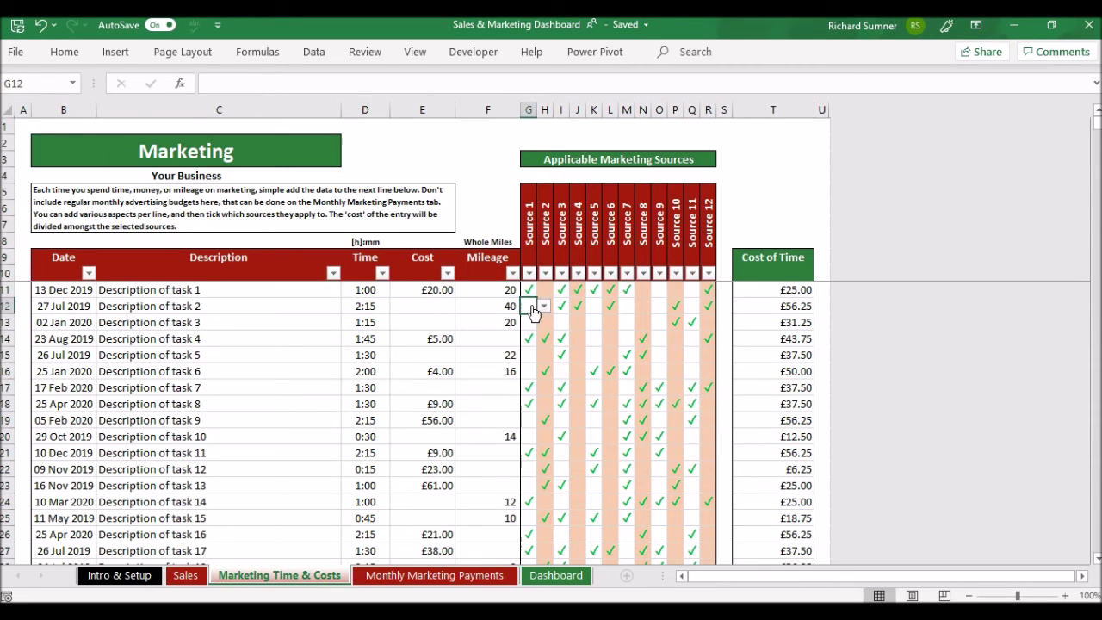
pyautogui.click(544, 310)
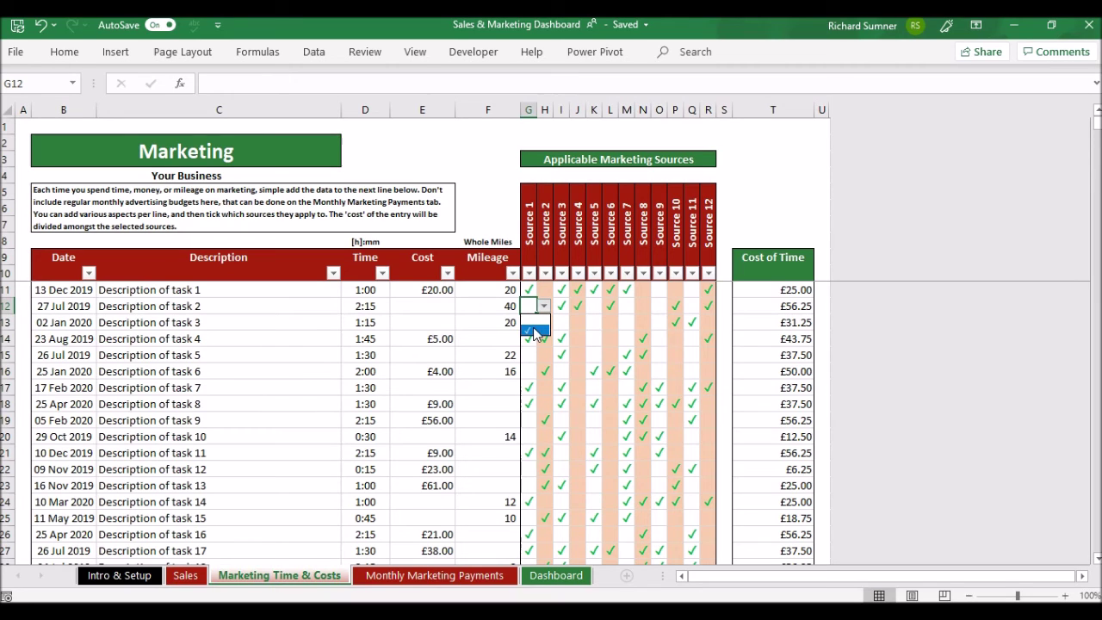
pyautogui.click(530, 318)
pyautogui.press('Left')
pyautogui.press('Left')
pyautogui.press('Left')
pyautogui.press('Left')
pyautogui.press('Left')
pyautogui.press('Left')
pyautogui.press('Up')
pyautogui.press('Up')
pyautogui.press('Up')
pyautogui.press('Up')
pyautogui.press('Up')
pyautogui.press('Up')
pyautogui.press('Up')
pyautogui.press('Up')
pyautogui.press('Up')
pyautogui.press('Up')
pyautogui.press('Up')
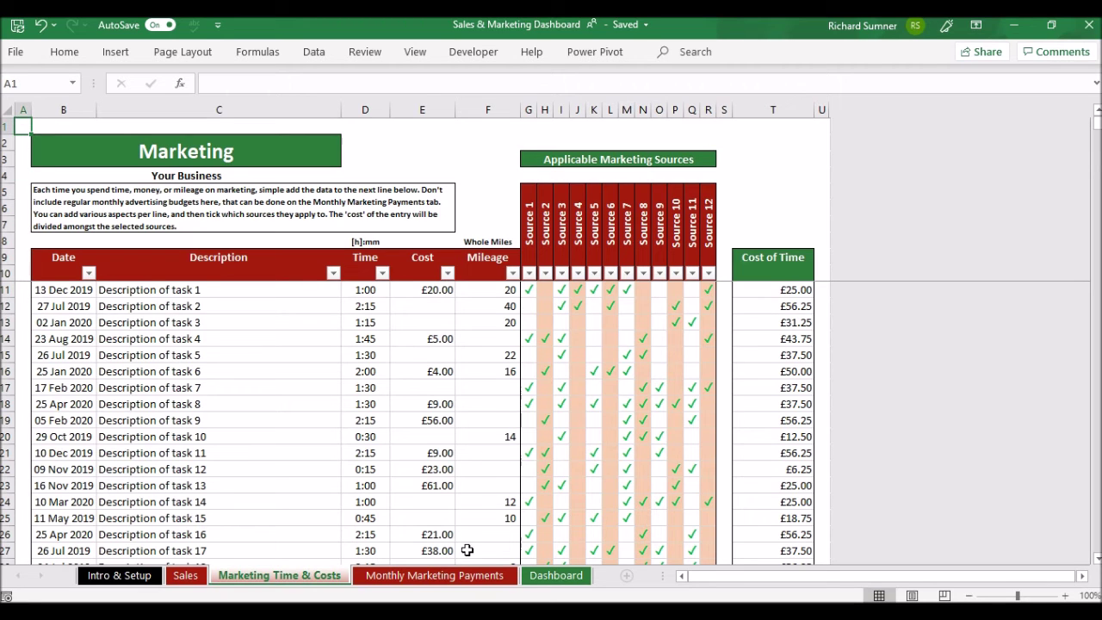
# Step: Open the Sales sheet and examine the first sale's invoice date, number, value and product category choices, keeping Product 3
pyautogui.click(435, 576)
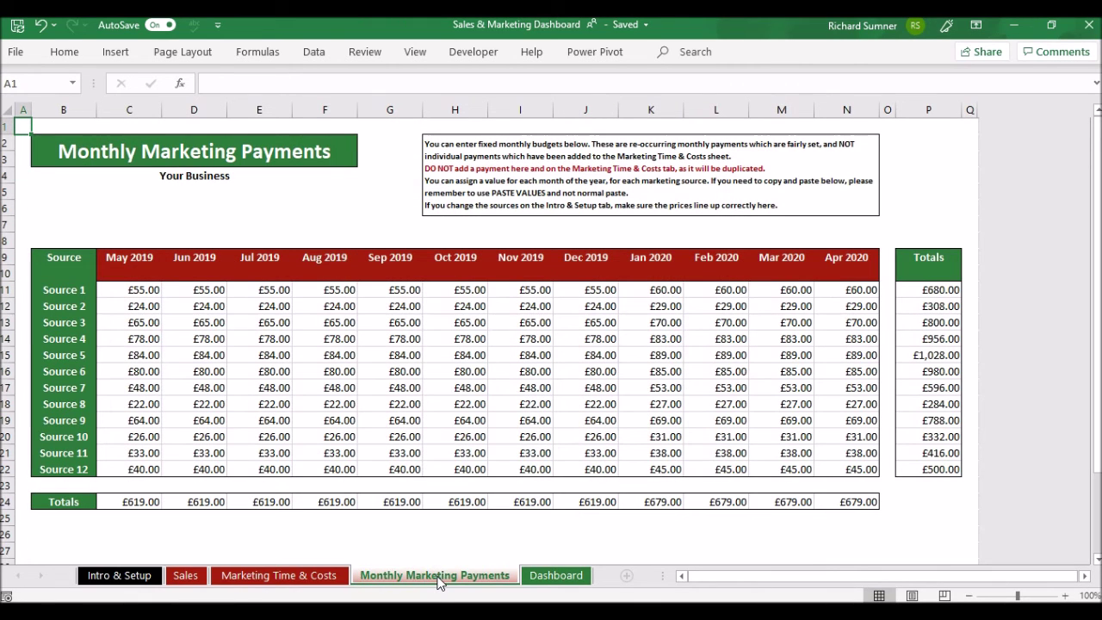
pyautogui.click(186, 576)
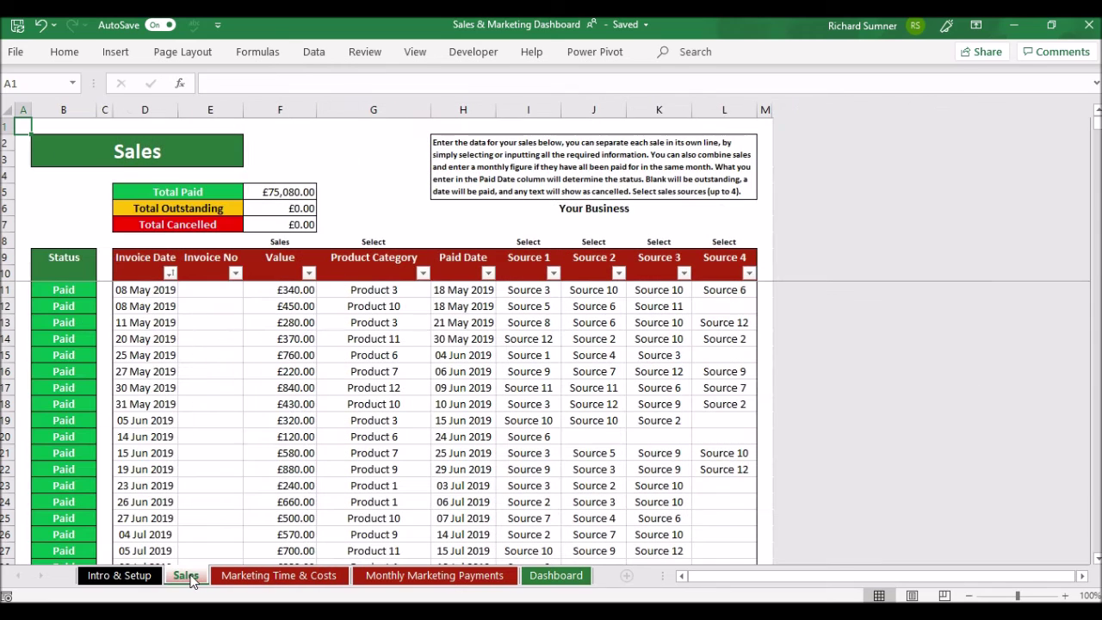
pyautogui.click(159, 290)
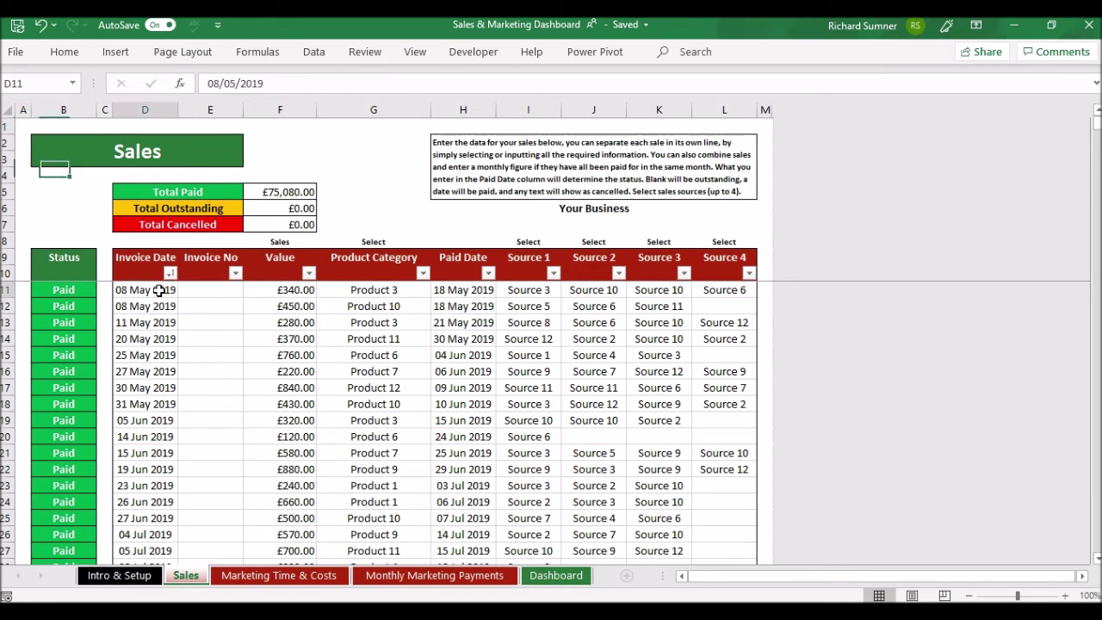
pyautogui.click(214, 290)
pyautogui.click(275, 289)
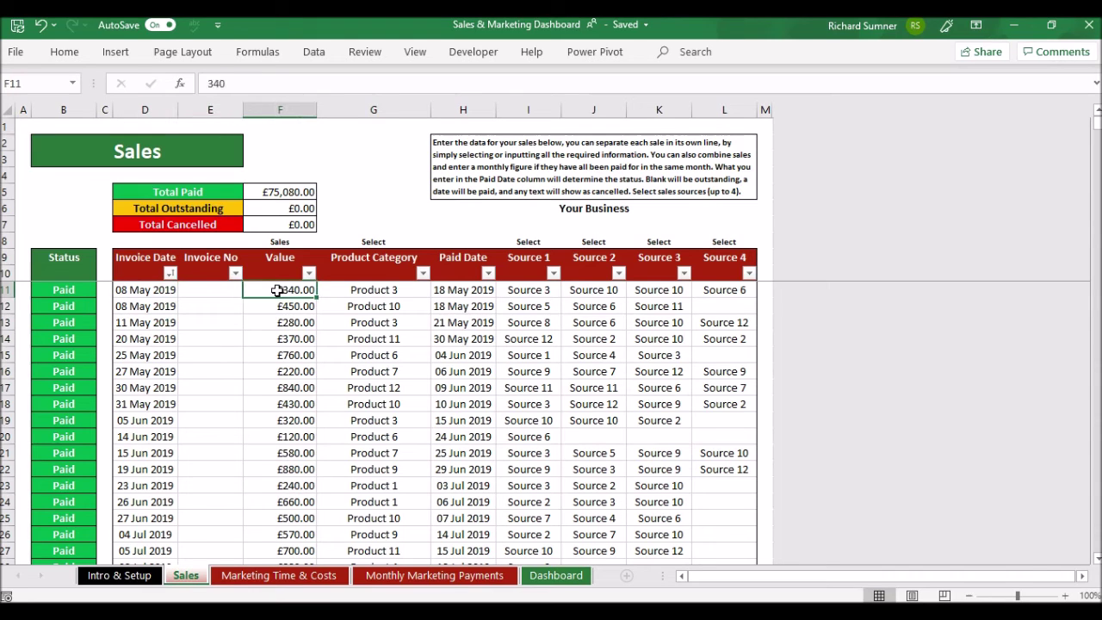
pyautogui.click(367, 289)
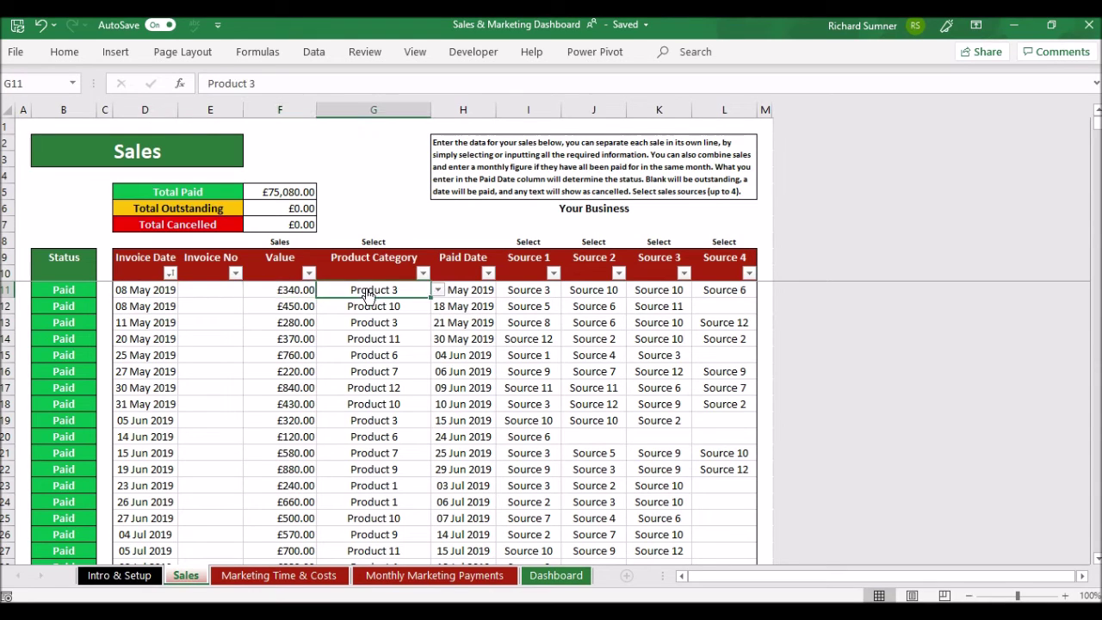
pyautogui.click(438, 290)
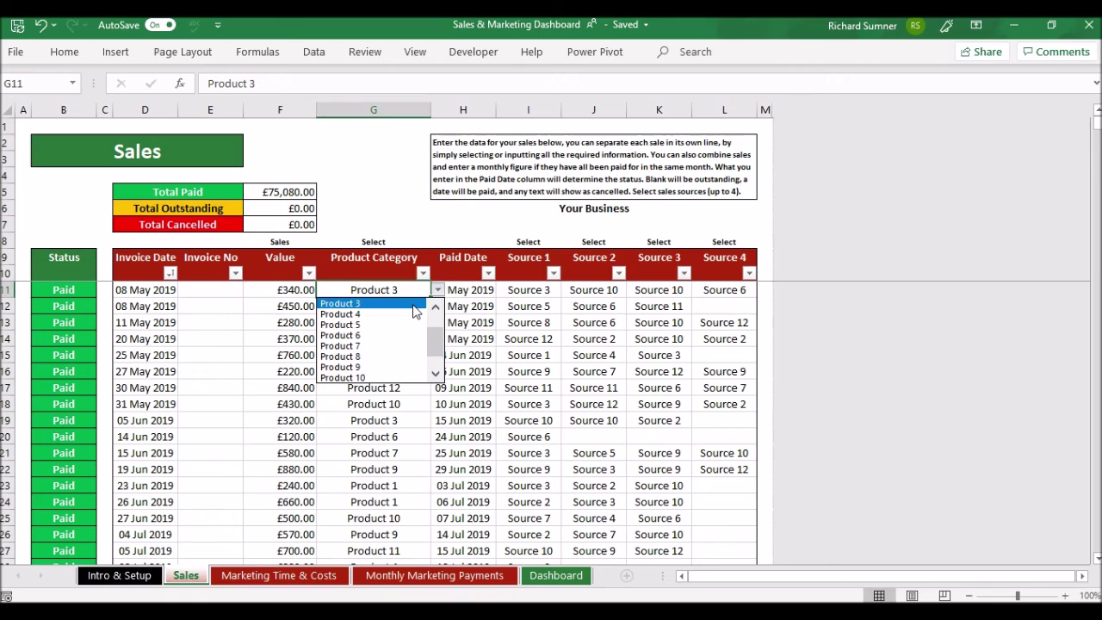
pyautogui.click(413, 310)
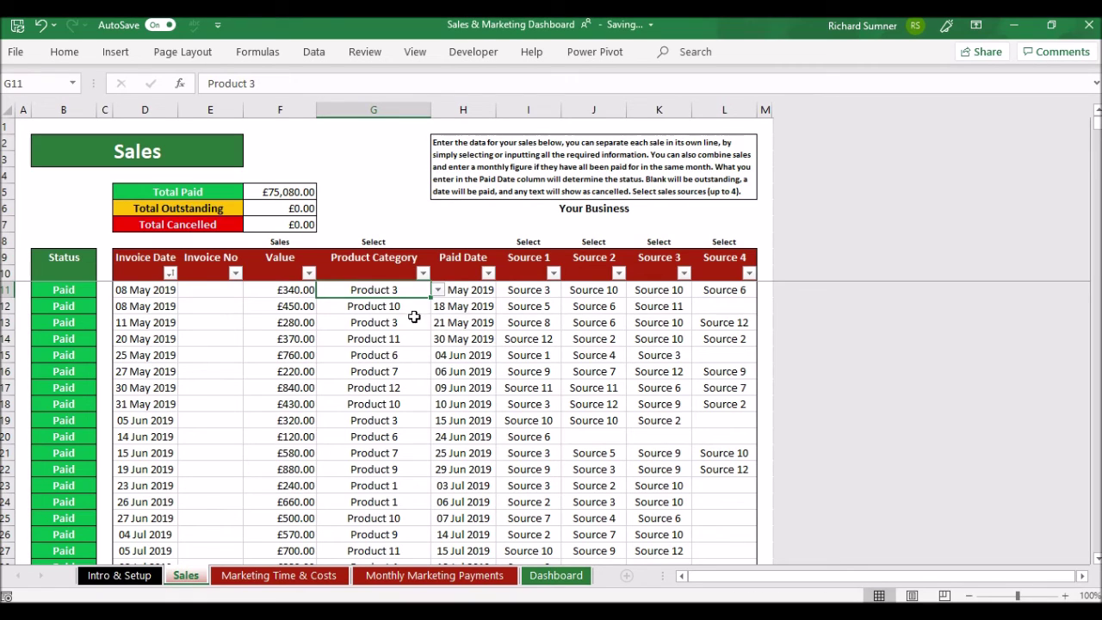
# Step: Examine the first sale's paid date, its four source fields and the Source 1 choices, ending at cell A1
pyautogui.click(476, 295)
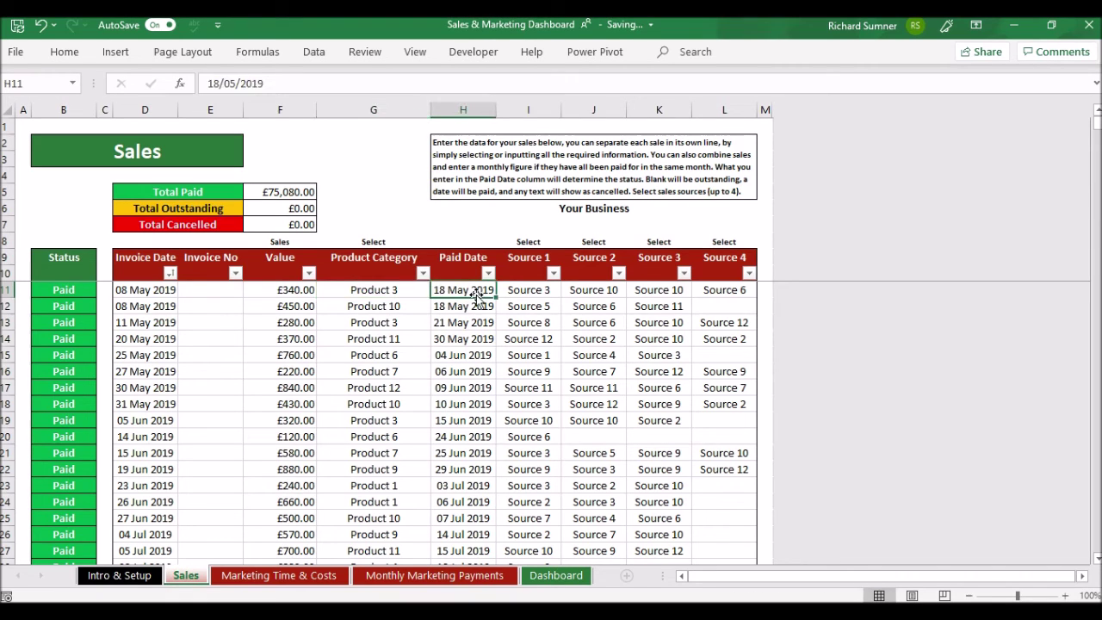
pyautogui.click(522, 298)
pyautogui.click(583, 292)
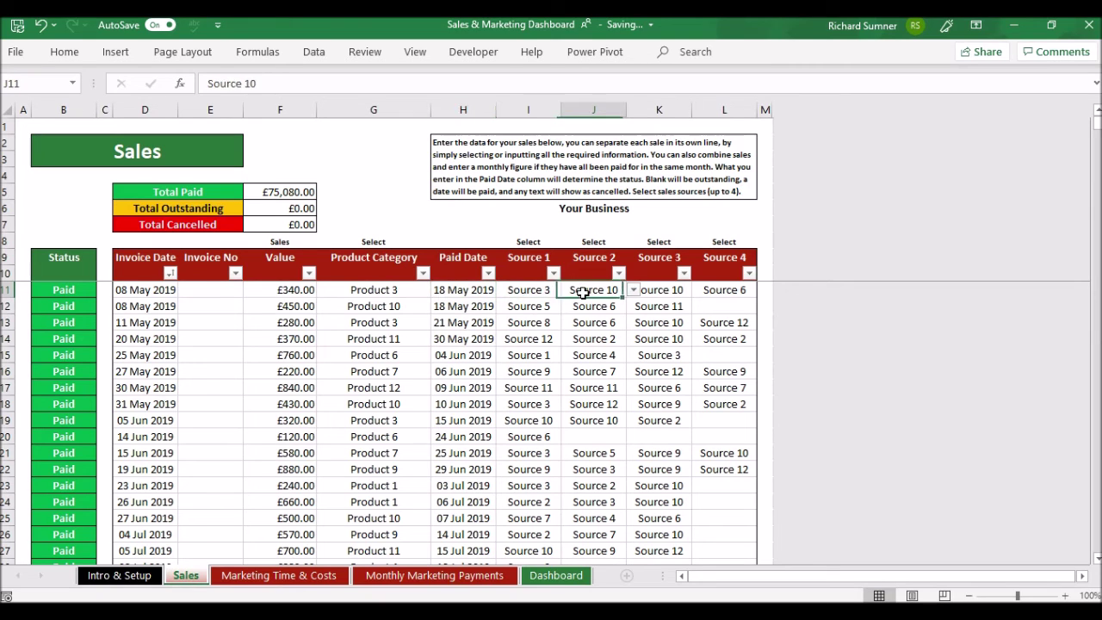
pyautogui.click(646, 294)
pyautogui.click(715, 297)
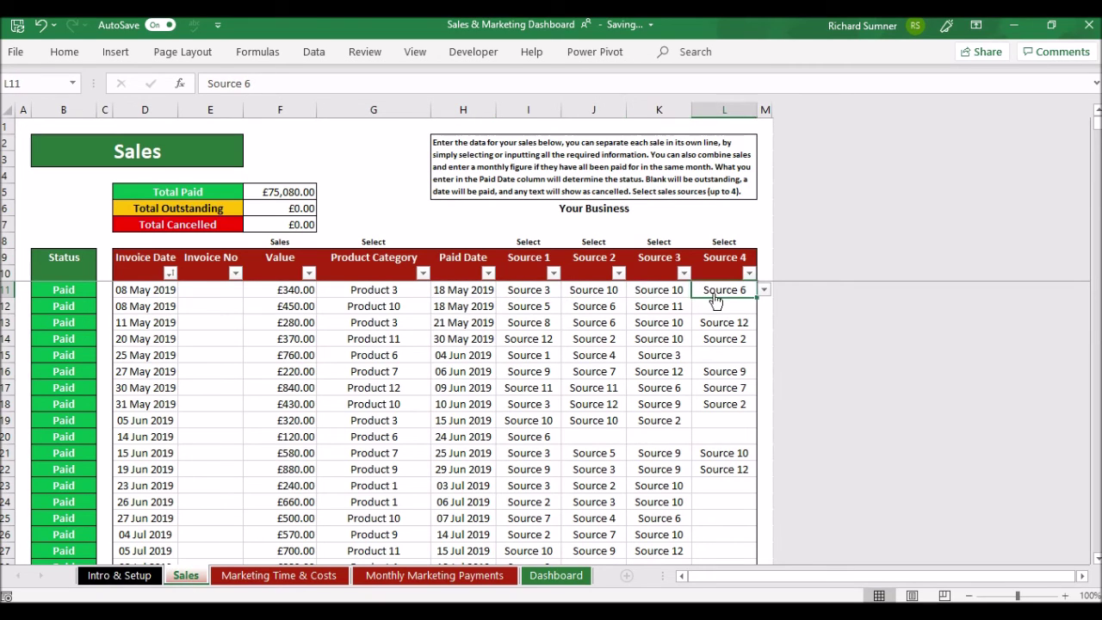
pyautogui.click(551, 290)
pyautogui.click(567, 294)
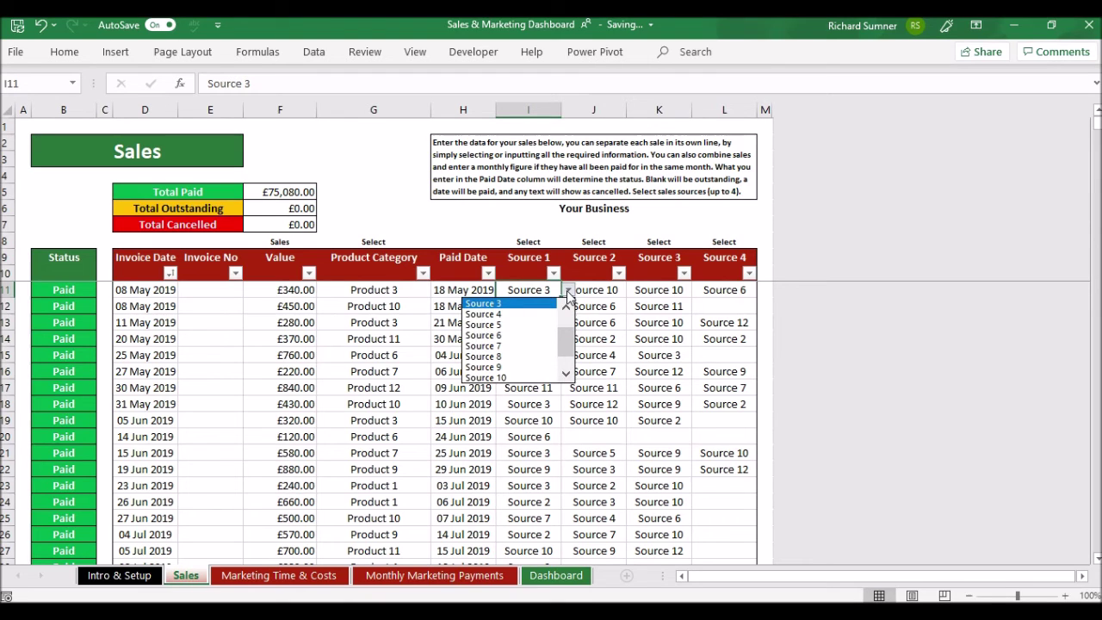
pyautogui.click(567, 294)
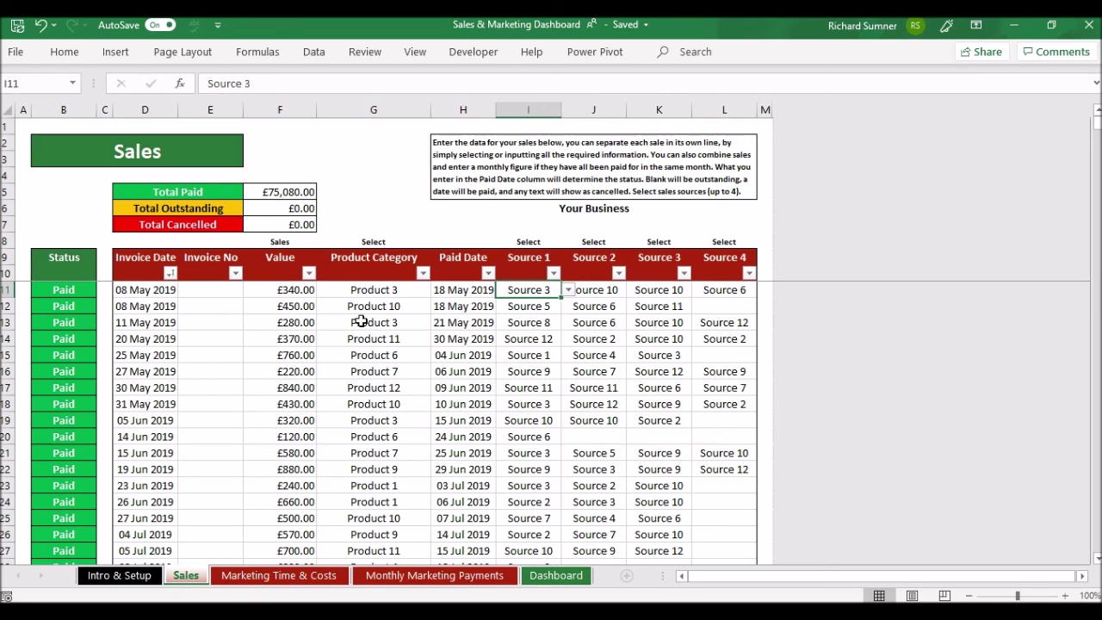
pyautogui.click(22, 126)
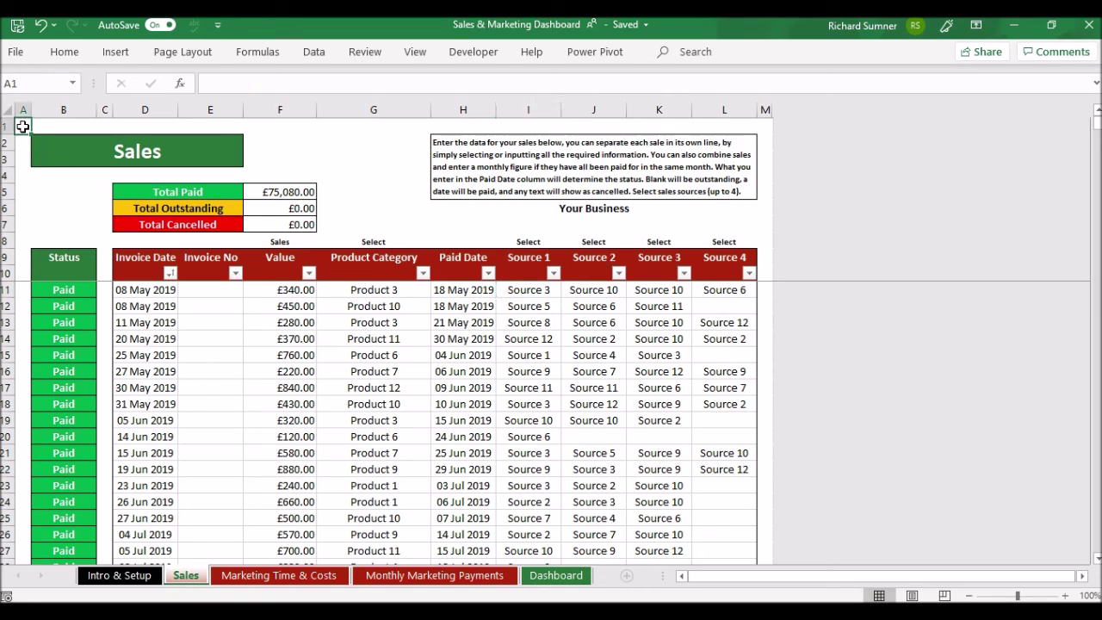
# Step: Clear the paid date of the first sale in row 11
pyautogui.click(491, 290)
pyautogui.press('BackSpace')
pyautogui.press('Return')
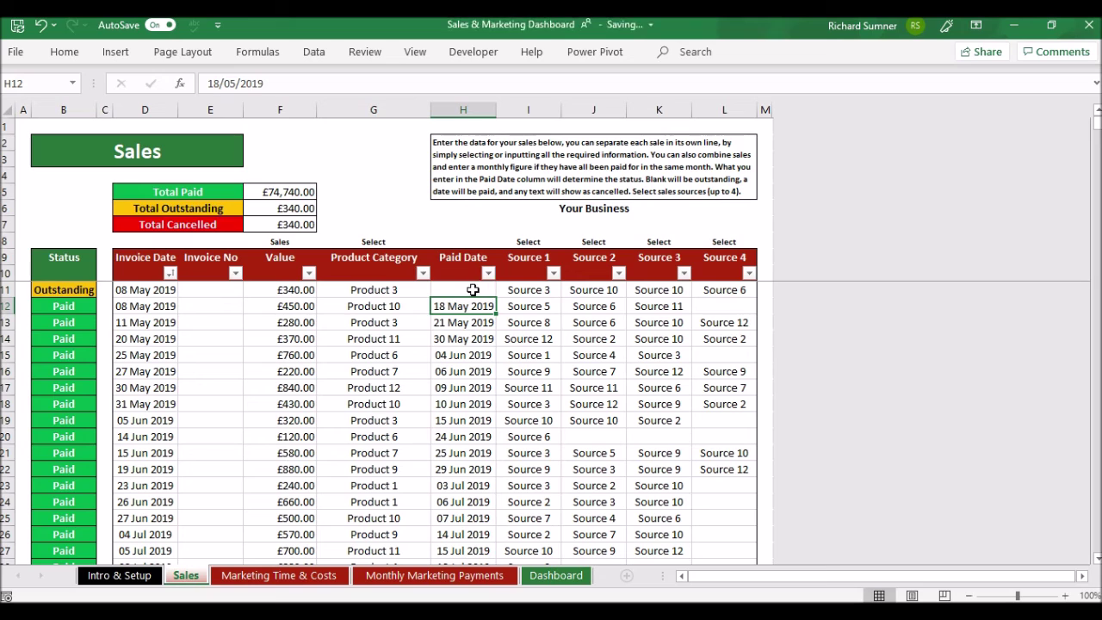
# Step: Enter CANCELLED as the paid date of the first sale in row 11
pyautogui.click(472, 289)
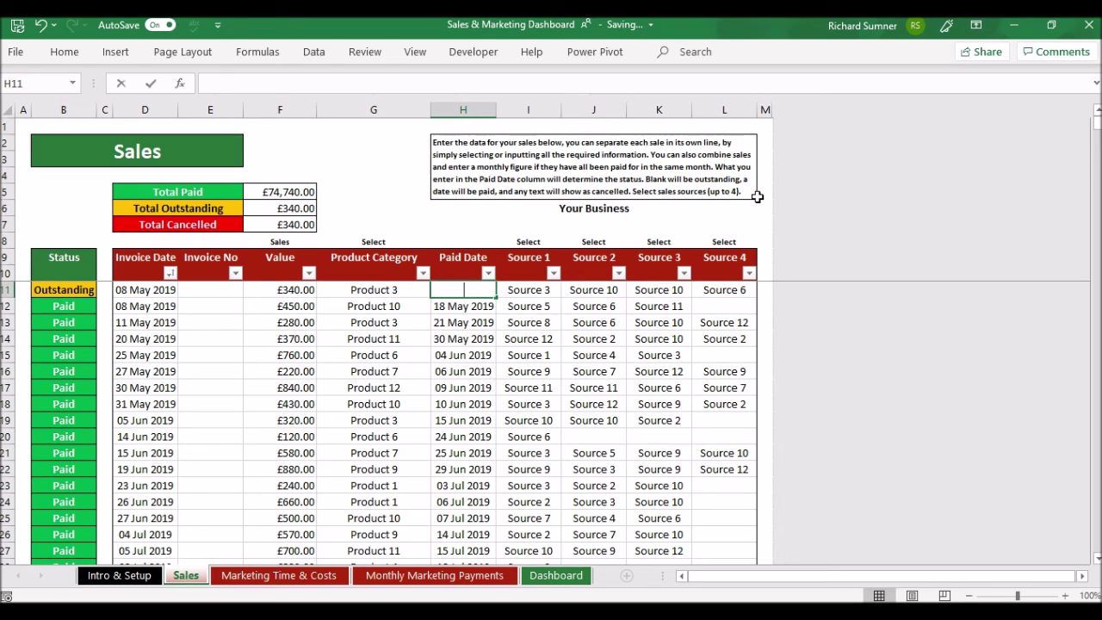
pyautogui.write('CANCELLED')
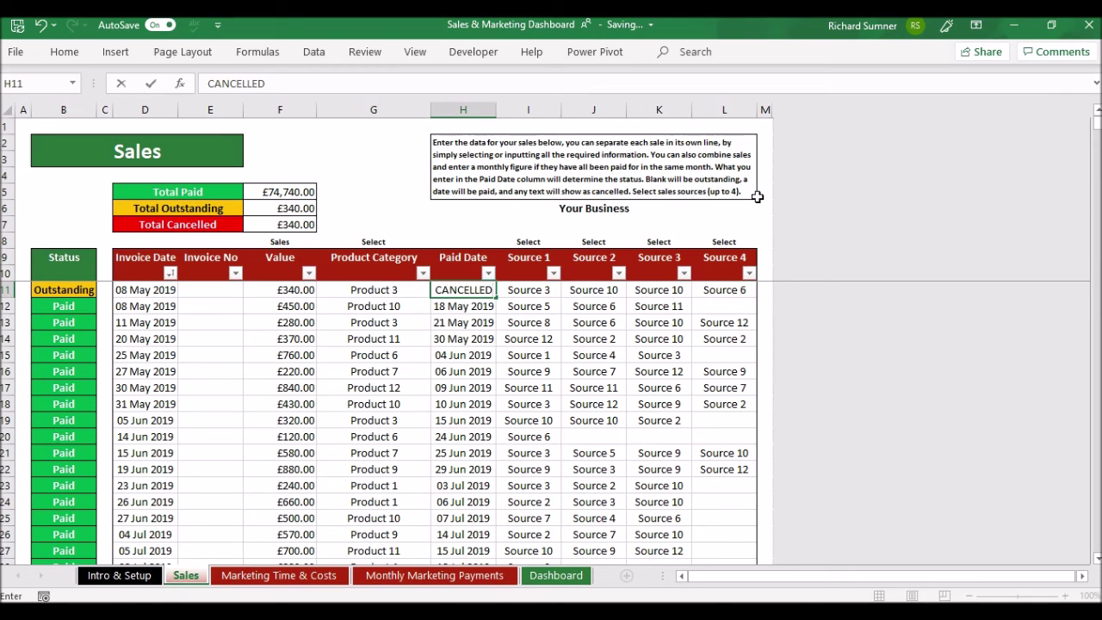
pyautogui.press('Return')
pyautogui.press('Up')
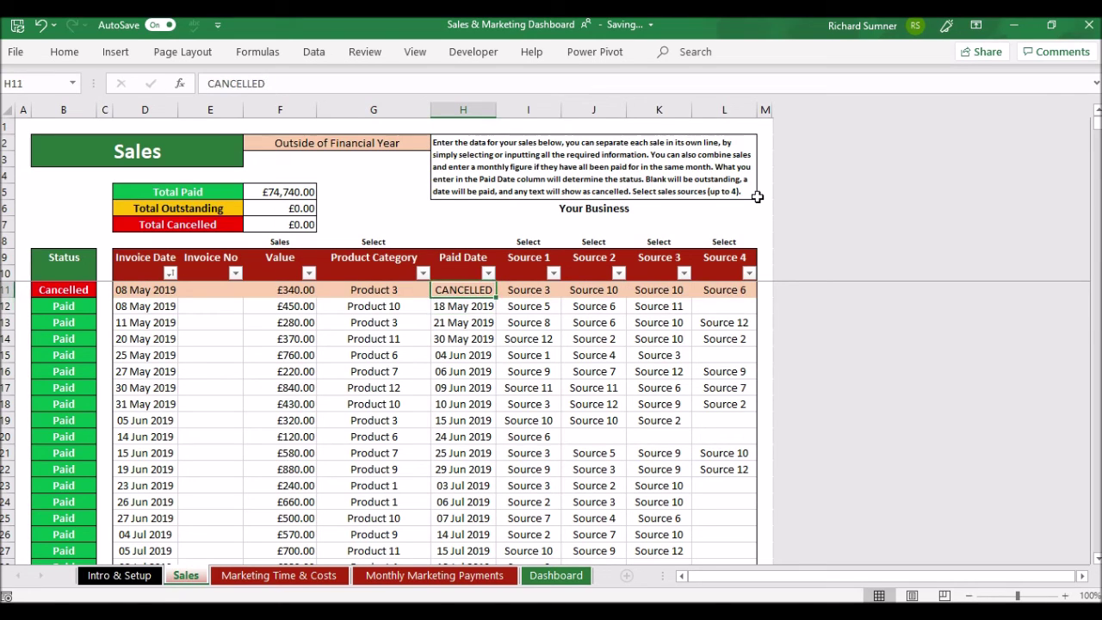
# Step: Clear the CANCELLED entry from the paid date of the first sale in row 11
pyautogui.press('BackSpace')
pyautogui.press('Return')
pyautogui.press('Up')
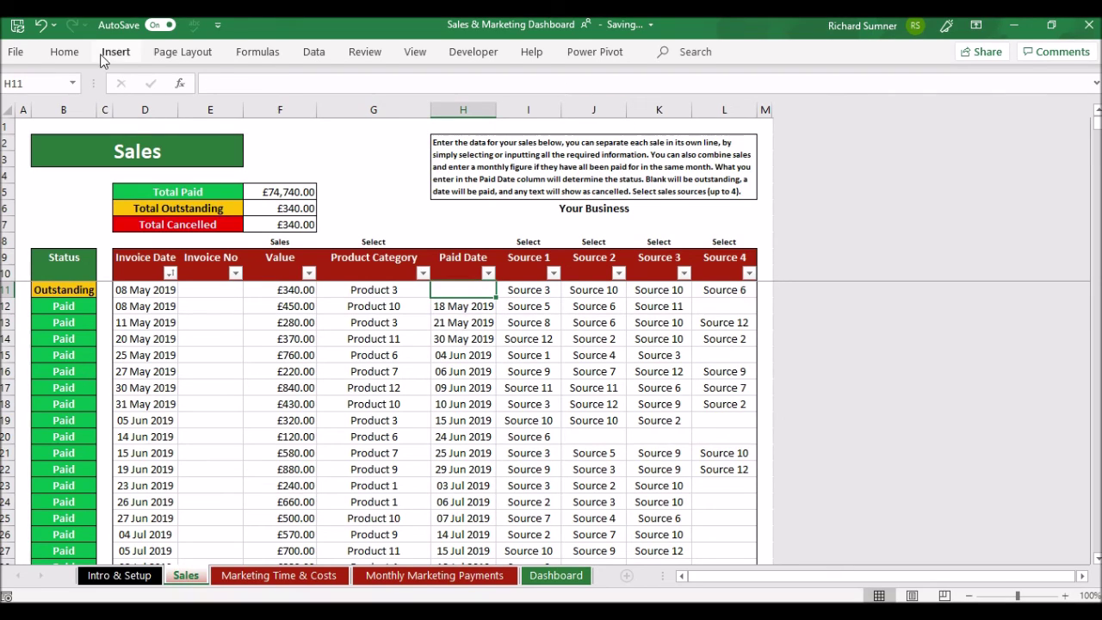
# Step: Undo the three paid date changes to the first sale in row 11 and finish at cell A1
pyautogui.click(41, 26)
pyautogui.click(40, 26)
pyautogui.click(41, 26)
pyautogui.click(439, 310)
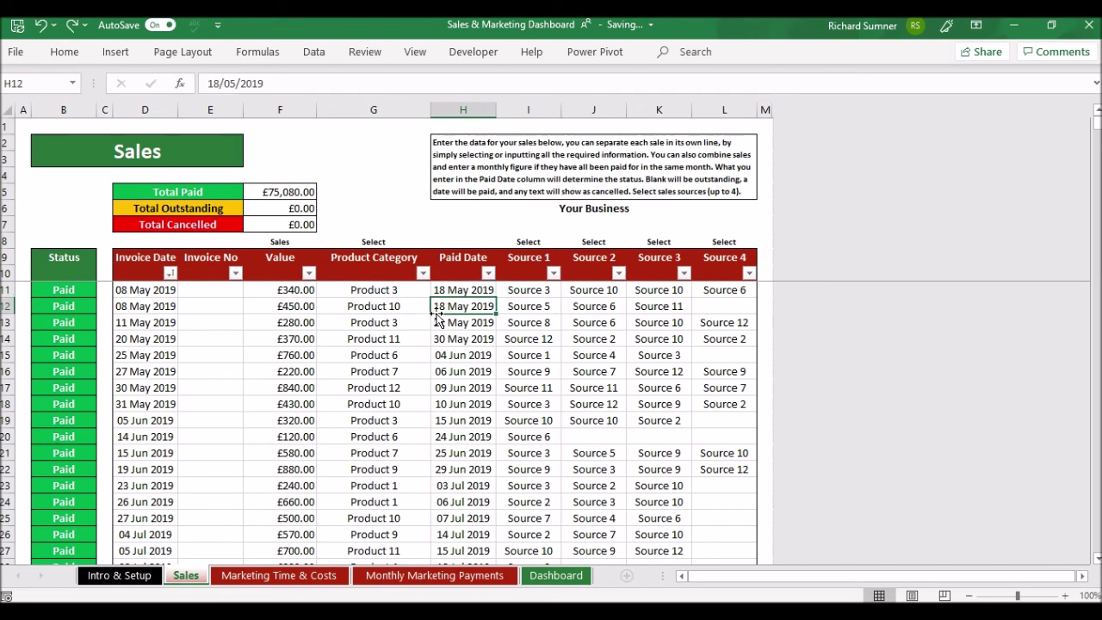
pyautogui.click(24, 127)
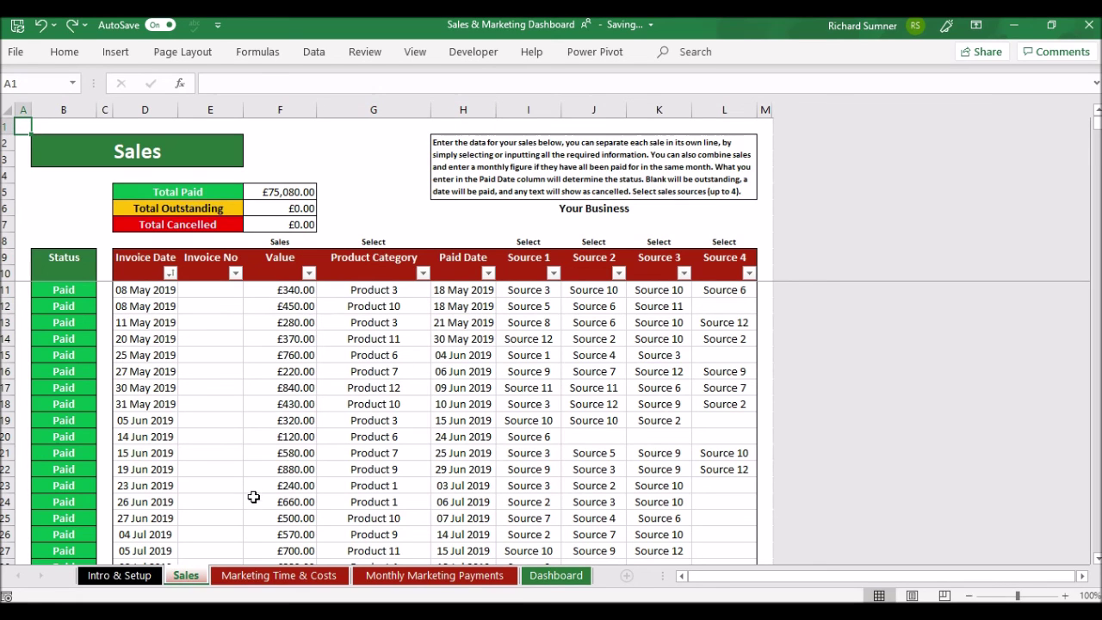
# Step: Review the Marketing Time & Costs, Monthly Marketing Payments, Dashboard and Sales sheets, ending on Intro & Setup
pyautogui.click(266, 574)
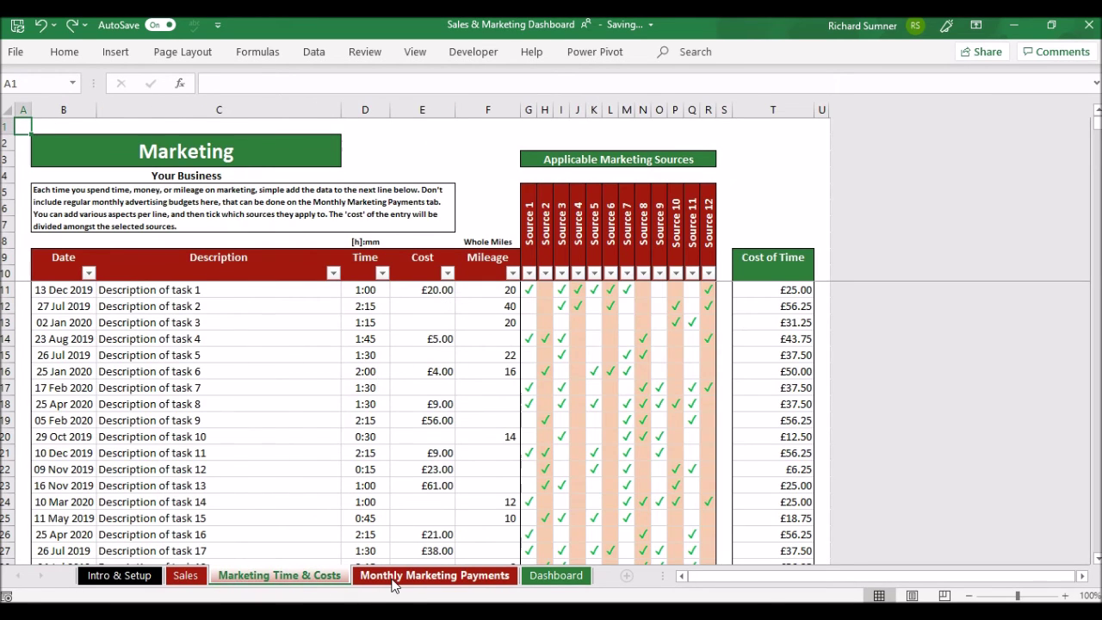
pyautogui.click(389, 580)
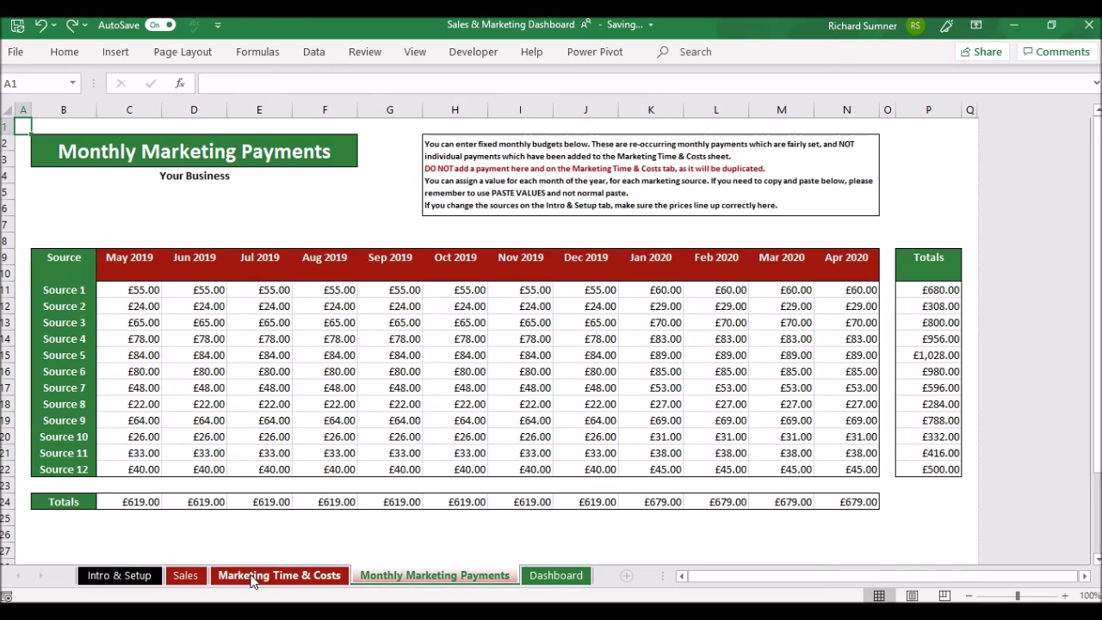
pyautogui.click(555, 580)
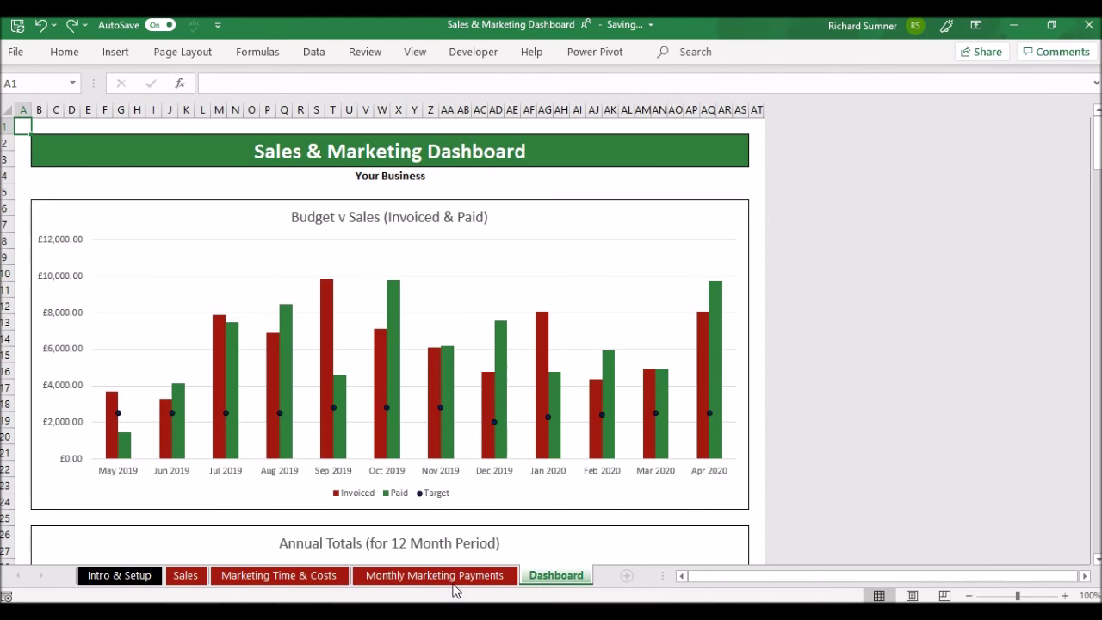
pyautogui.click(129, 586)
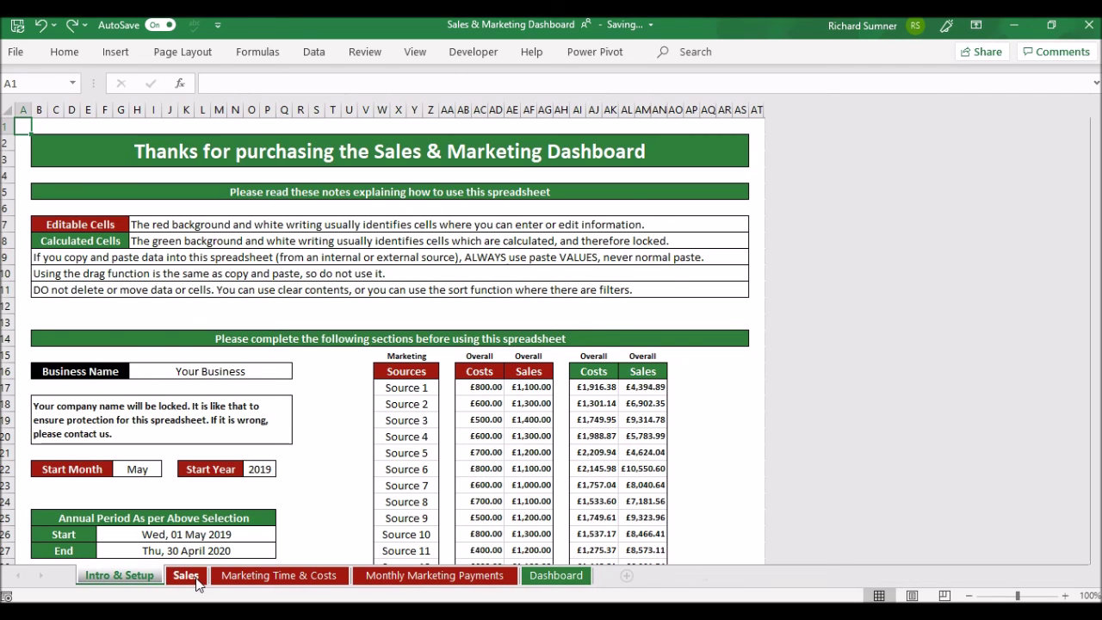
pyautogui.click(186, 575)
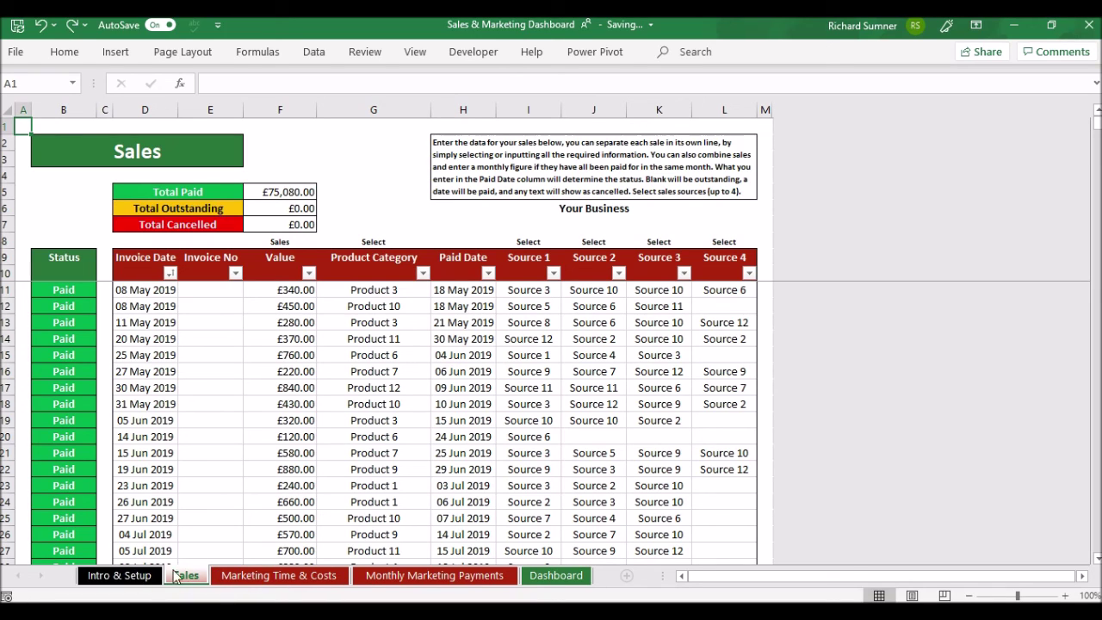
pyautogui.click(117, 575)
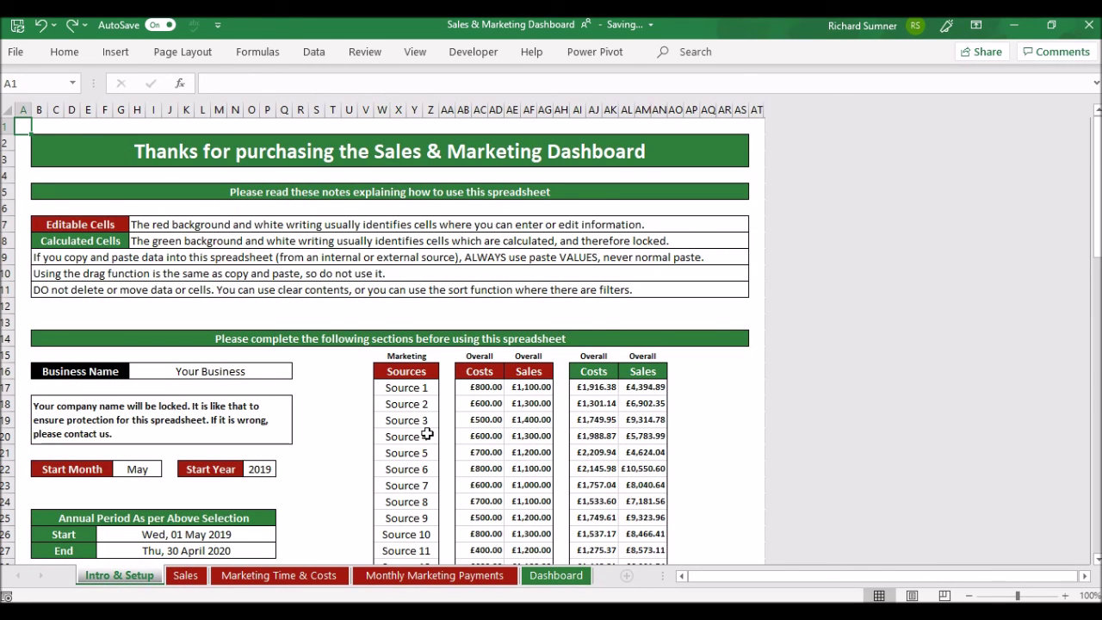
# Step: On the Sales sheet, select all sale entries from D11 through Source 4, view the Clear Contents option and dismiss it without clearing
pyautogui.click(196, 577)
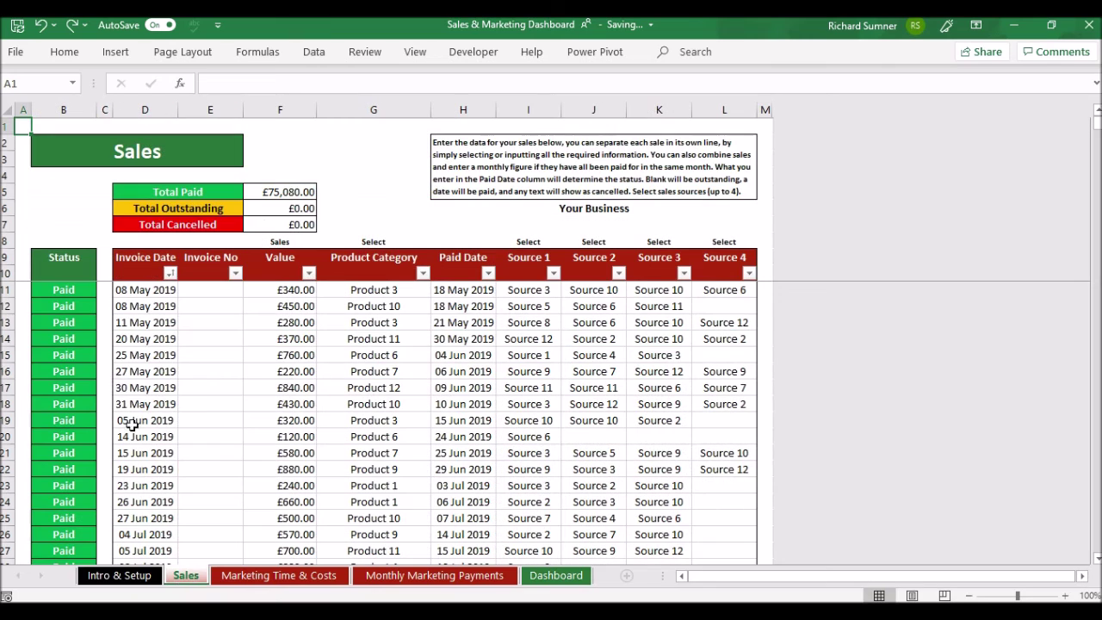
pyautogui.click(135, 291)
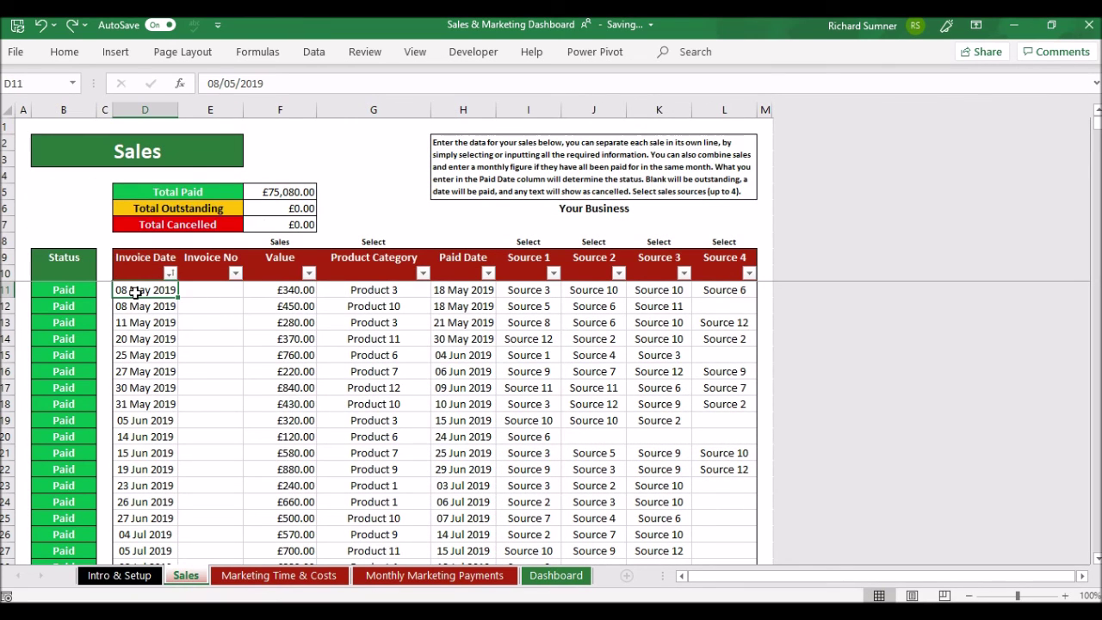
pyautogui.hotkey('shift', 'Right')
pyautogui.hotkey('shift', 'Right')
pyautogui.hotkey('shift', 'Right')
pyautogui.hotkey('shift', 'Right')
pyautogui.hotkey('shift', 'Right')
pyautogui.hotkey('shift', 'Right')
pyautogui.hotkey('shift', 'Right')
pyautogui.hotkey('shift', 'Right')
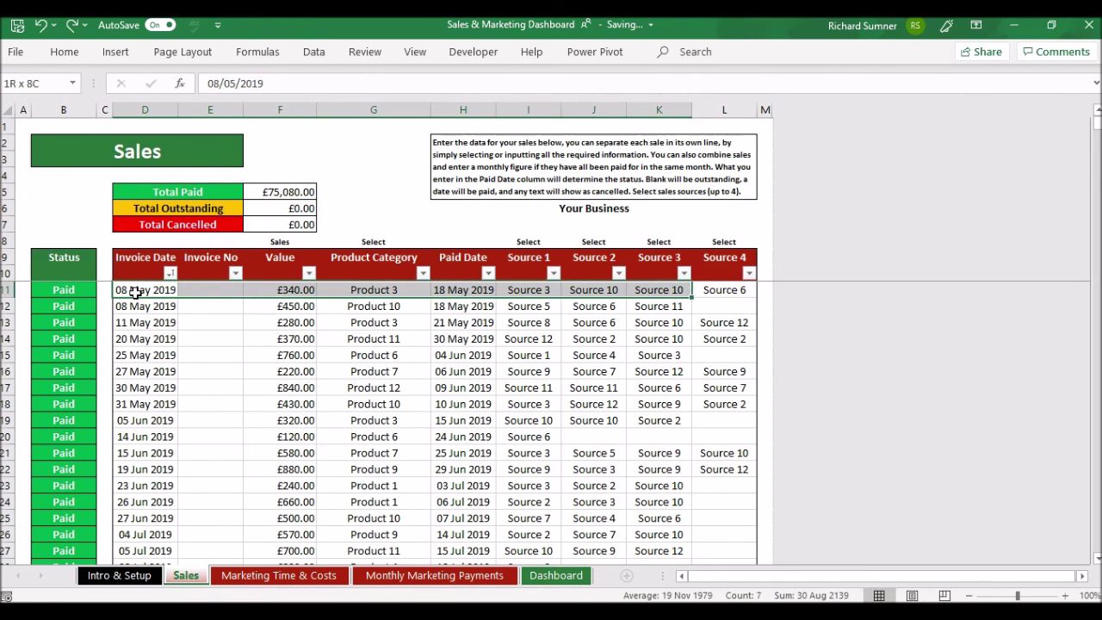
pyautogui.hotkey('ctrl', 'shift', 'Down')
pyautogui.rightClick(236, 359)
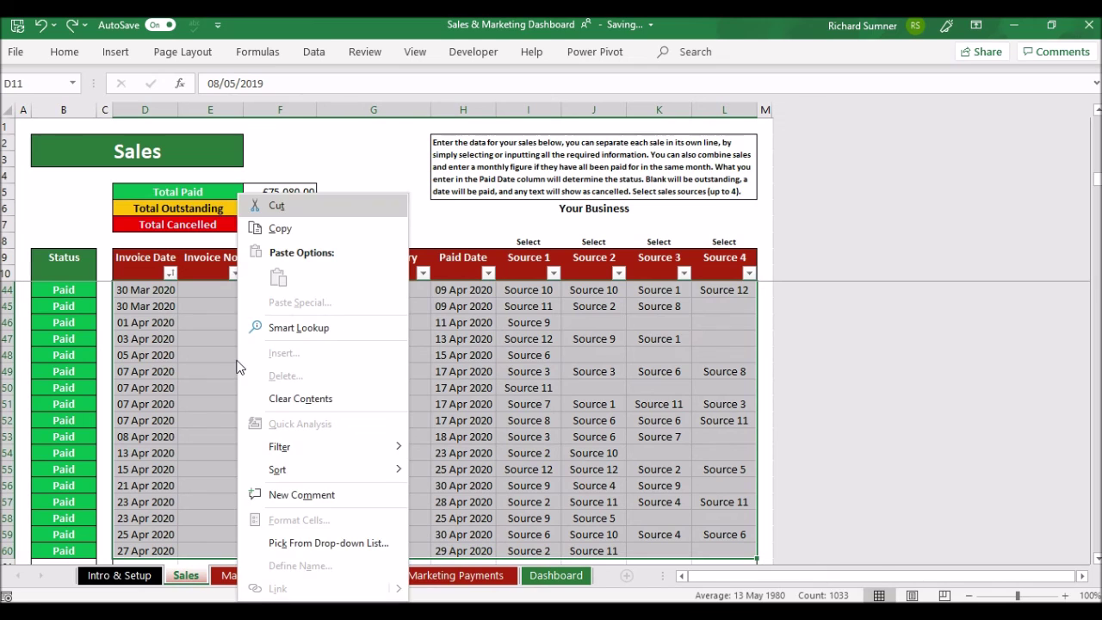
pyautogui.click(146, 273)
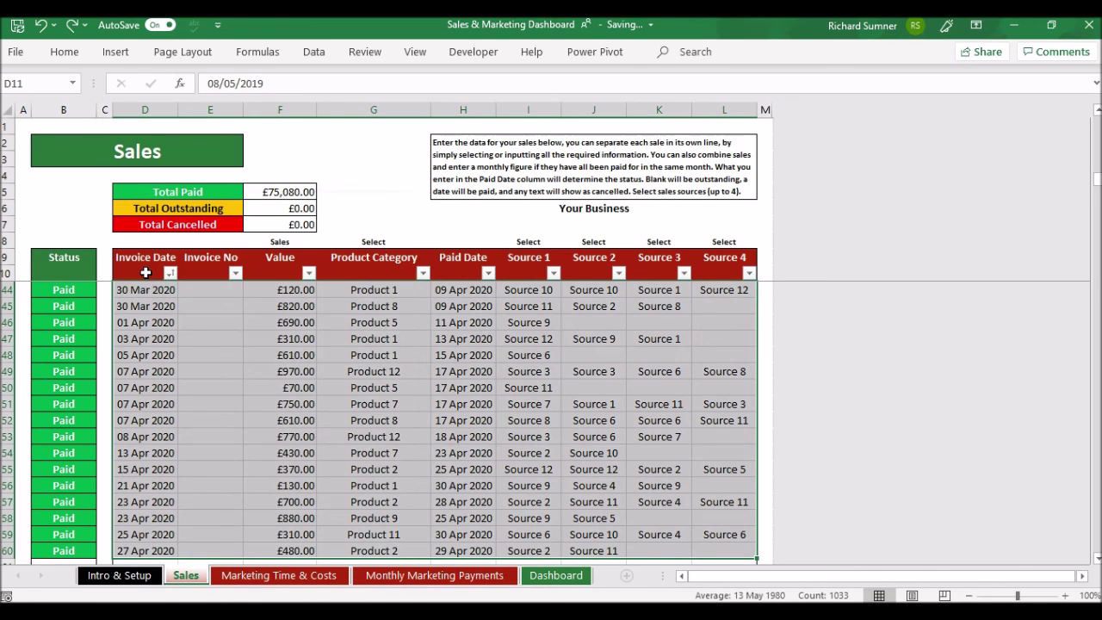
# Step: Deselect the sale entries and return to cell A1 of the Sales sheet
pyautogui.click(146, 273)
pyautogui.scroll(11, 146, 273)
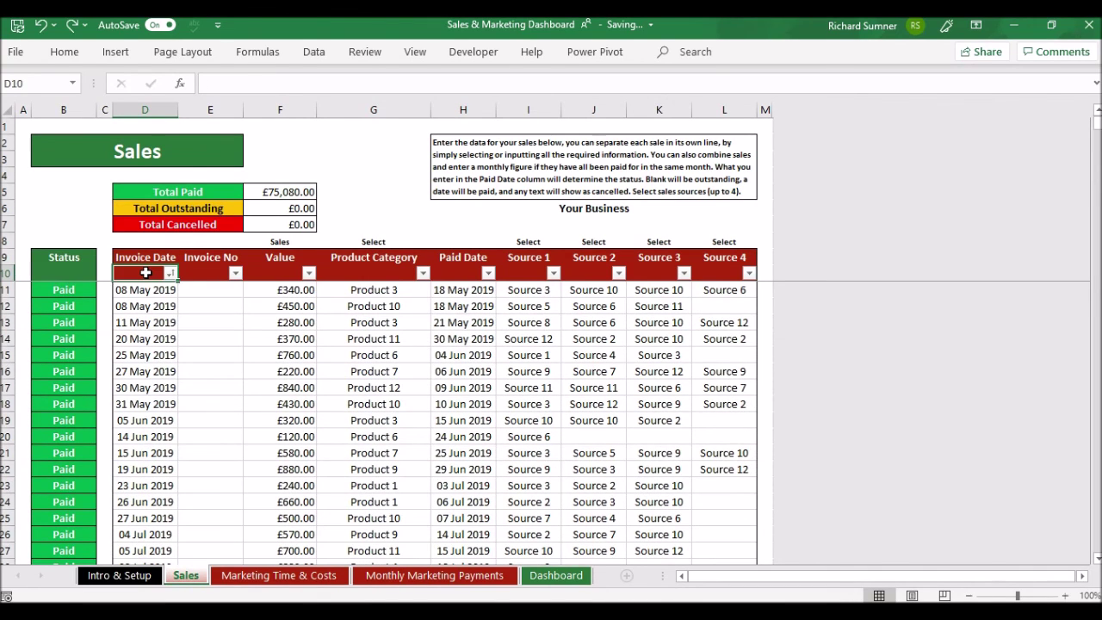
pyautogui.hotkey('ctrl', 'Up')
pyautogui.hotkey('ctrl', 'Up')
pyautogui.hotkey('ctrl', 'Up')
pyautogui.hotkey('ctrl', 'Up')
pyautogui.hotkey('ctrl', 'Up')
pyautogui.hotkey('ctrl', 'Left')
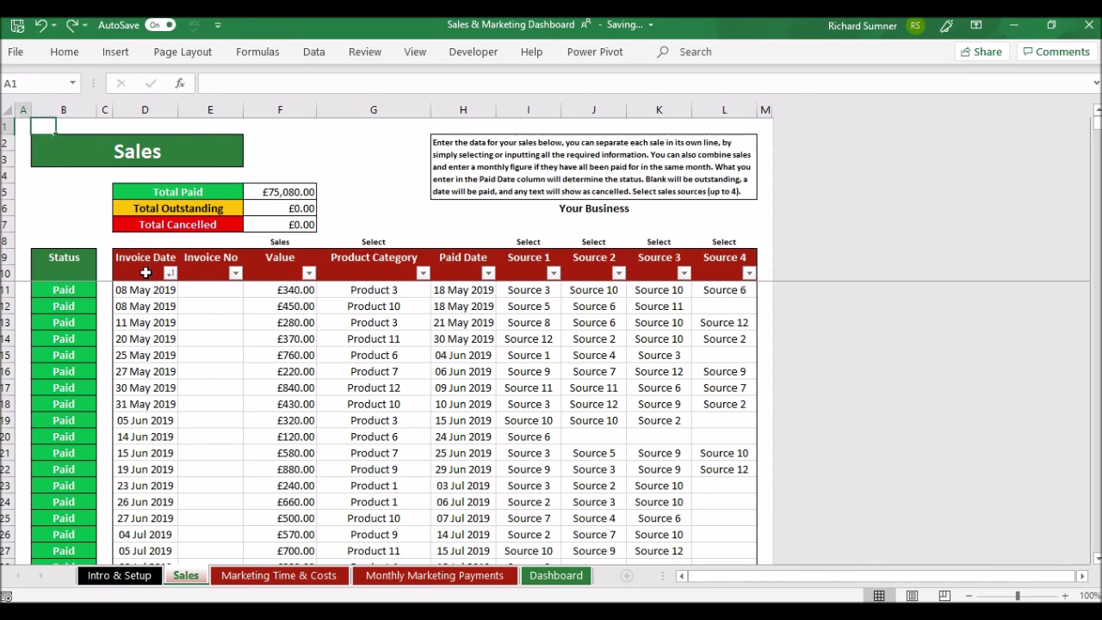
# Step: View the Marketing Time & Costs and Monthly Marketing Payments sheets and return to Intro & Setup
pyautogui.click(274, 576)
pyautogui.click(396, 576)
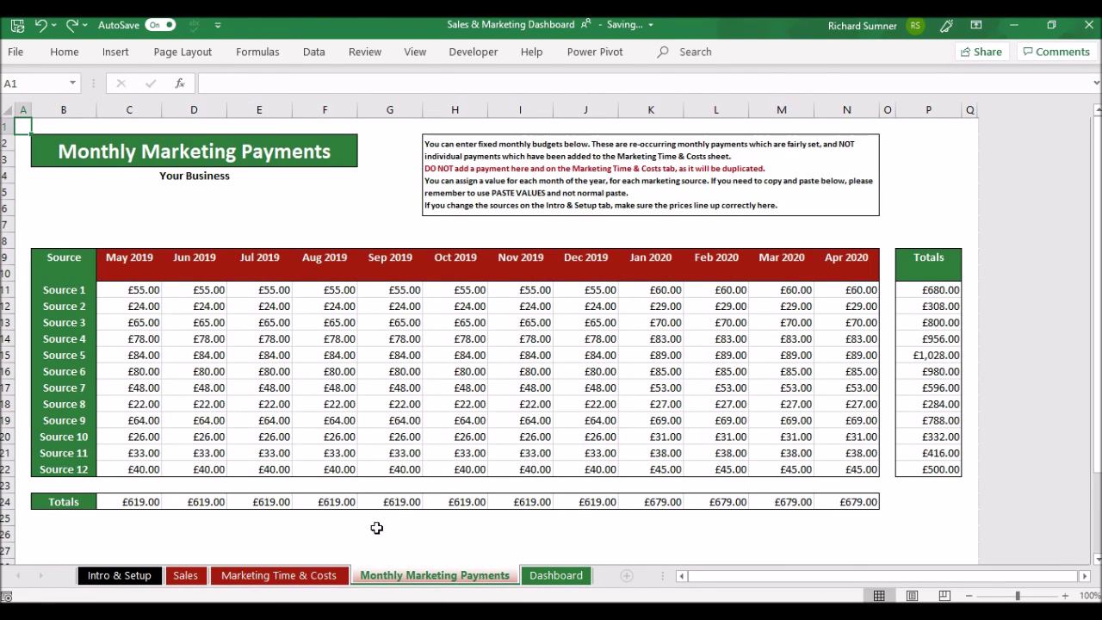
pyautogui.click(120, 576)
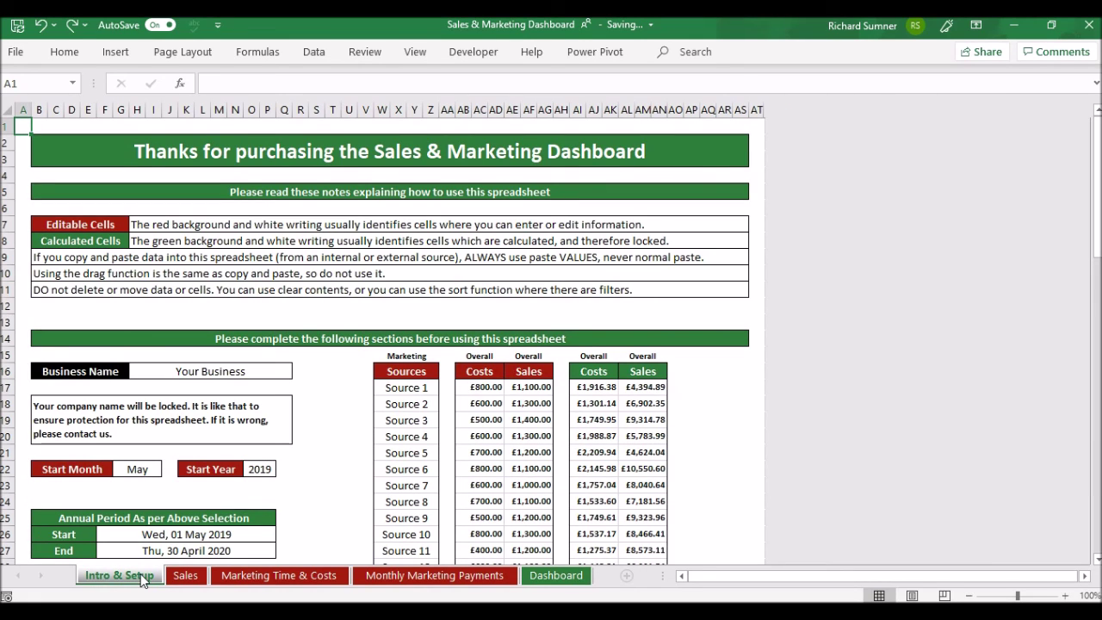